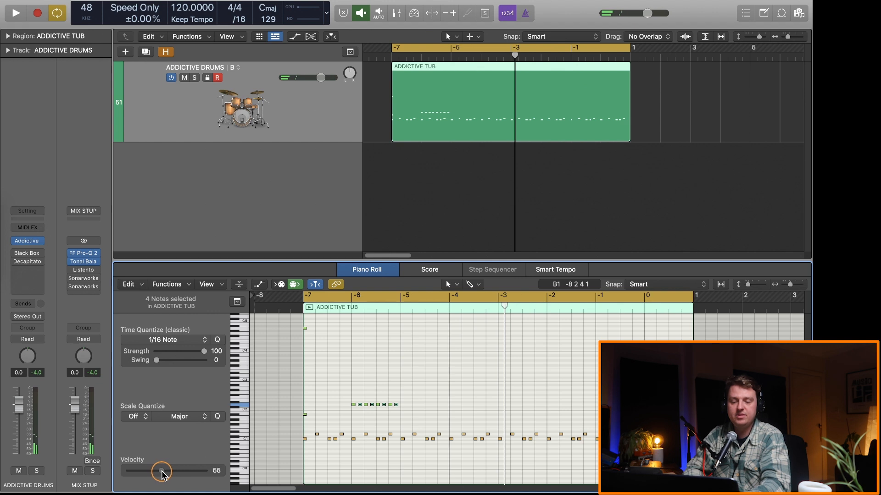
# Step: Set the velocity of the hi-hat note on beat 3 of the first bar to 80
pyautogui.press('space')
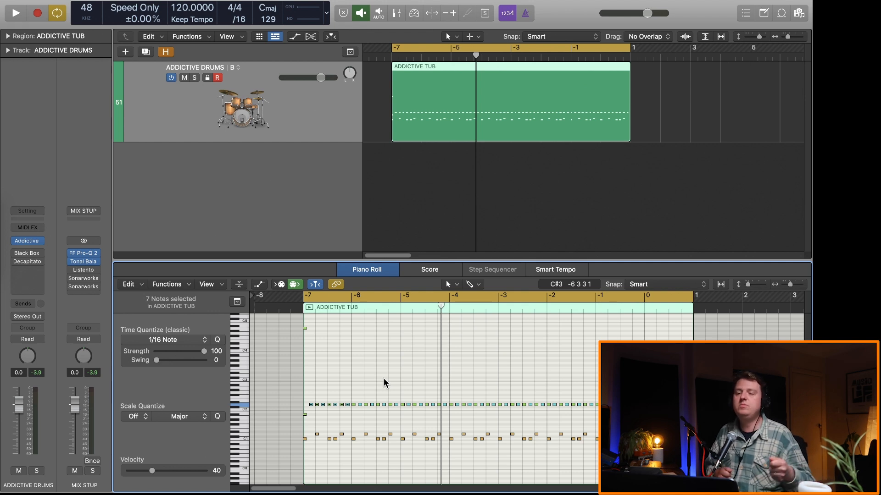
pyautogui.click(330, 415)
pyautogui.click(330, 405)
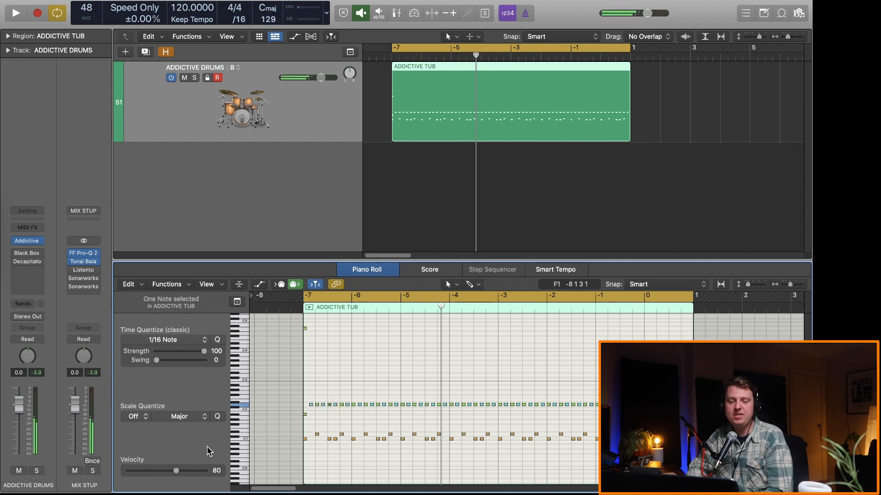
# Step: Replace the hi-hat notes after the first bar with repeats of the first bar's pattern through the region, and play the result
pyautogui.keyDown('shift'); pyautogui.click(379, 404); pyautogui.keyUp('shift')
pyautogui.moveTo(701, 394); pyautogui.dragTo(357, 409)
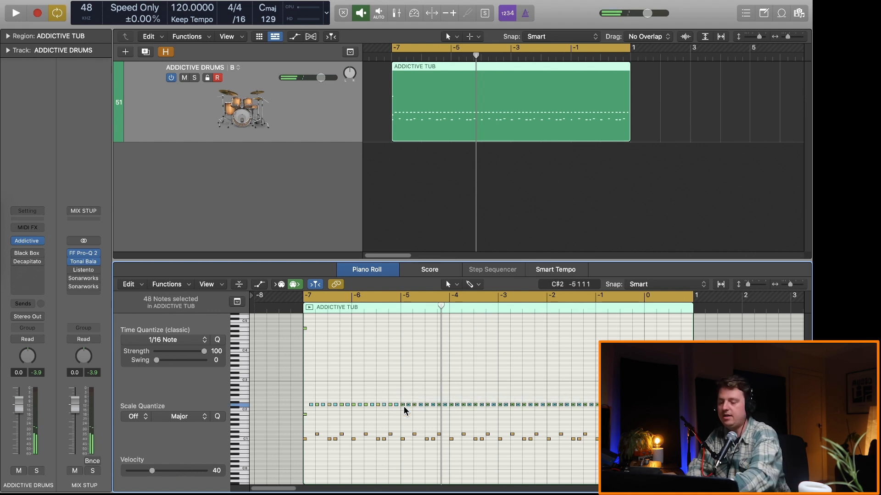
pyautogui.press('BackSpace')
pyautogui.press('super+r')
pyautogui.press('super+r')
pyautogui.press('super+r')
pyautogui.press('super+r')
pyautogui.press('super+r')
pyautogui.press('space')
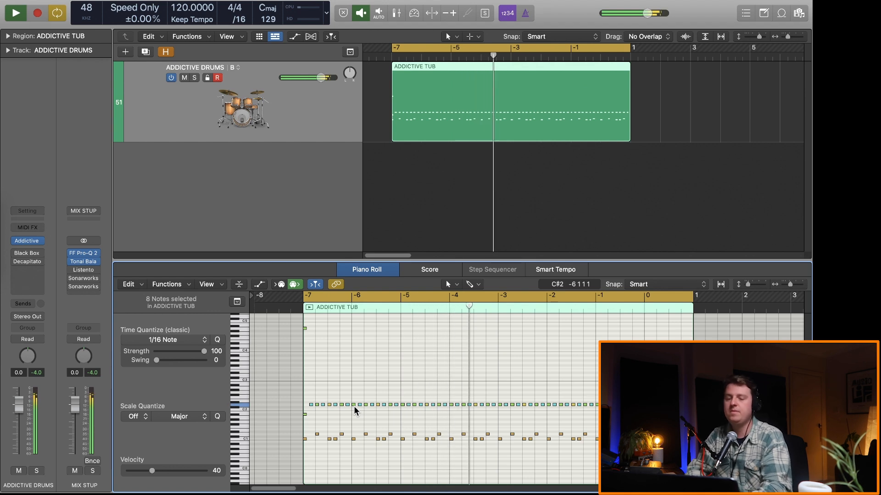
pyautogui.press('space')
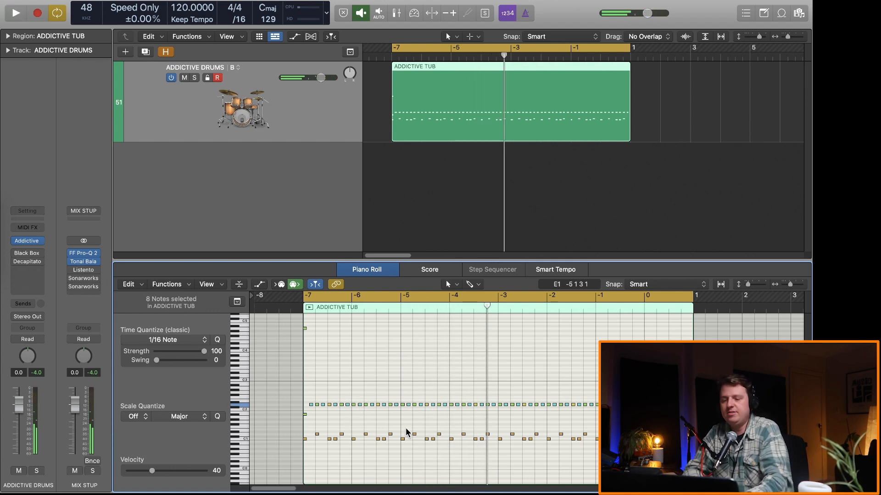
# Step: Set the velocity of all kick notes to 90, except the downbeat kicks at bars -7 and -3
pyautogui.moveTo(321, 461); pyautogui.dragTo(610, 421)
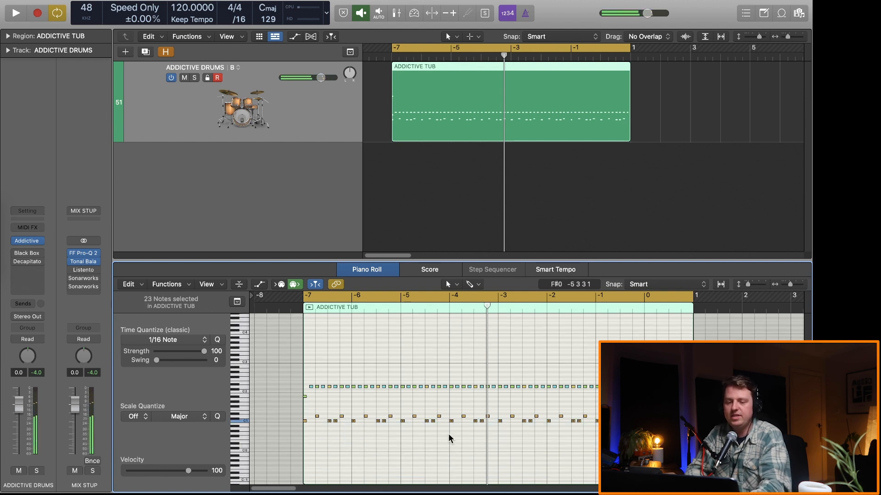
pyautogui.keyDown('shift'); pyautogui.click(499, 421); pyautogui.keyUp('shift')
pyautogui.keyDown('shift'); pyautogui.click(498, 430); pyautogui.keyUp('shift')
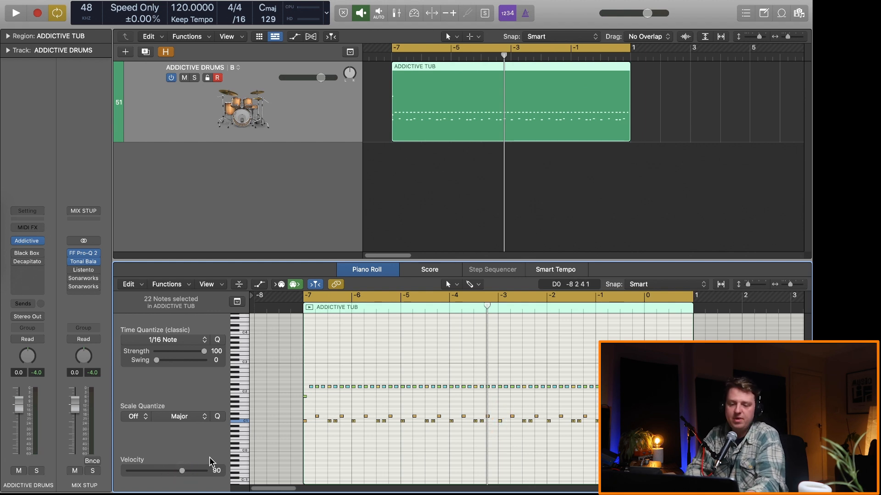
# Step: Lower the velocity of the second kick in each kick pair to 79
pyautogui.click(334, 416)
pyautogui.click(335, 421)
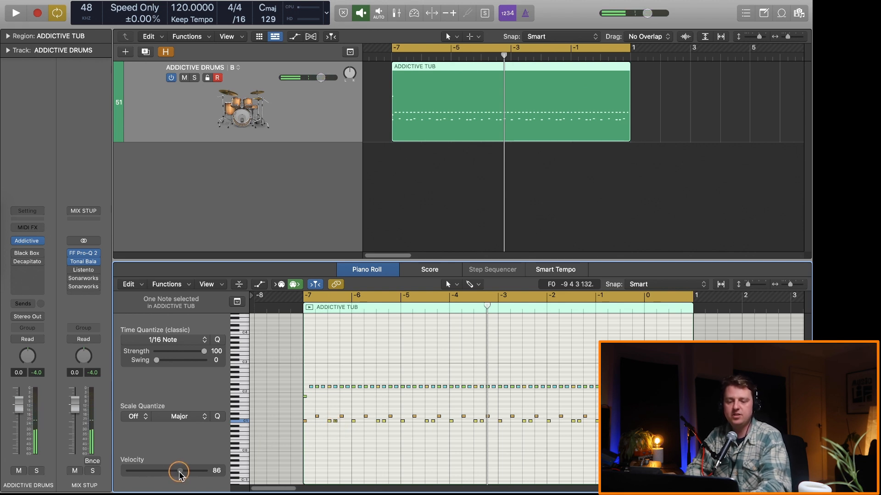
pyautogui.moveTo(432, 416); pyautogui.dragTo(432, 431)
pyautogui.moveTo(483, 419); pyautogui.dragTo(536, 429)
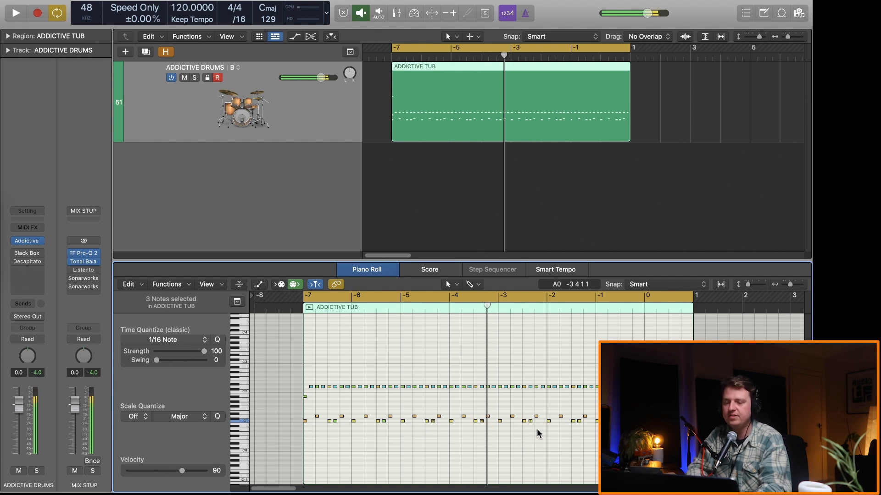
pyautogui.press('space')
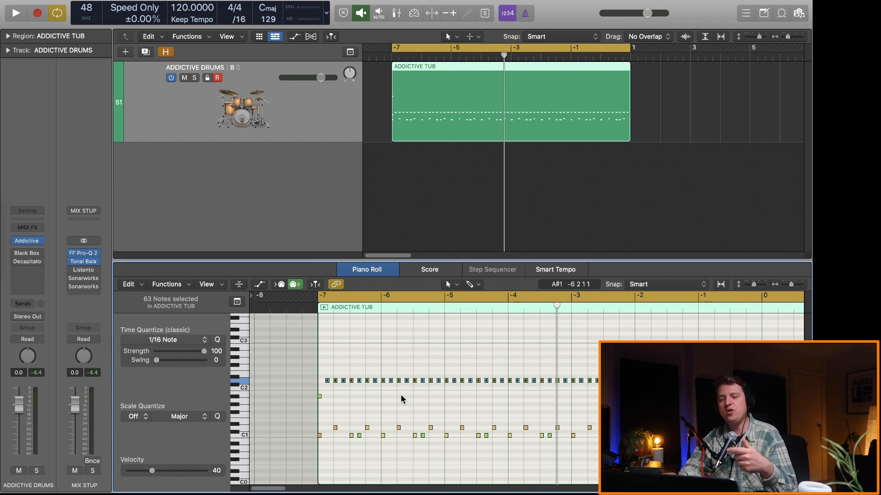
# Step: Nudge all the hi-hat notes slightly later while the drum pattern plays
pyautogui.press('space')
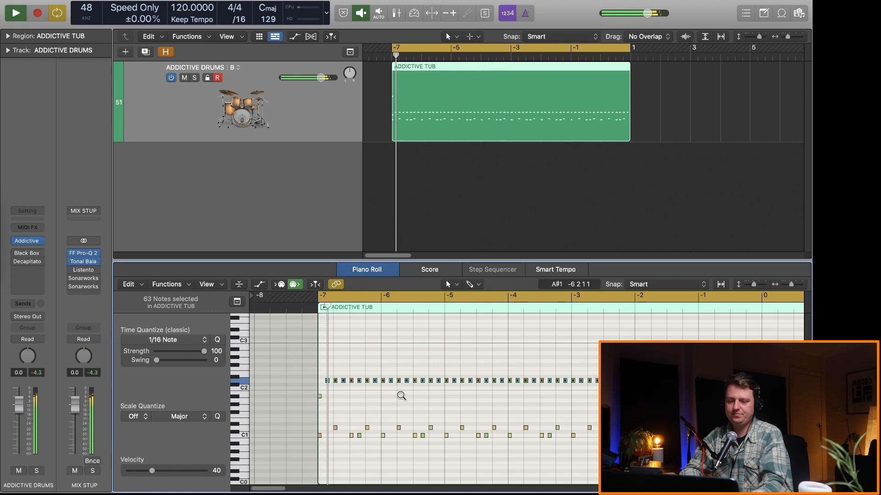
pyautogui.hotkey('alt', 'Right')
pyautogui.hotkey('alt', 'Right')
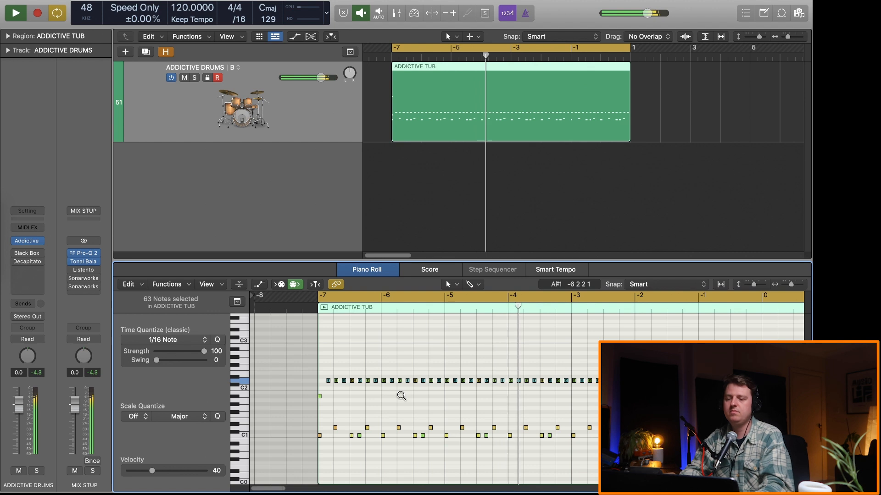
pyautogui.hotkey('alt', 'Right')
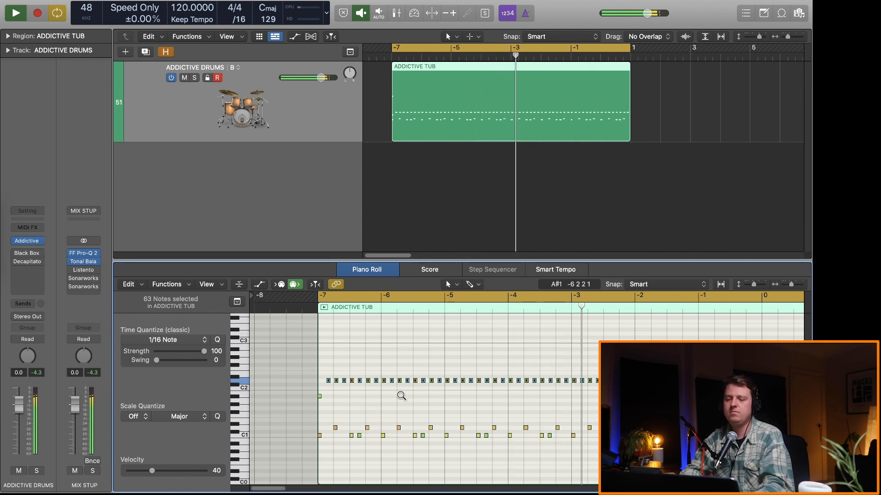
pyautogui.keyDown('ctrl'); pyautogui.keyDown('alt'); pyautogui.click(401, 396); pyautogui.keyUp('alt'); pyautogui.keyUp('ctrl')
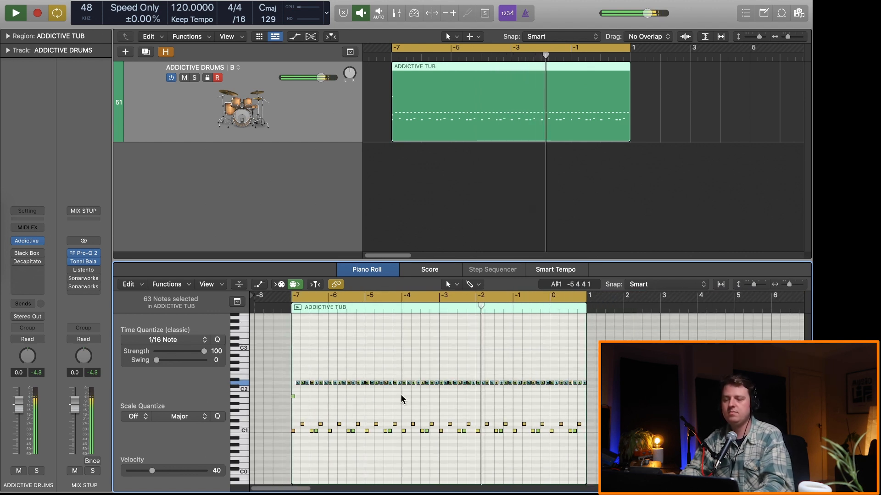
# Step: Fine-tune the hi-hat timing by ear, nudging the notes back earlier during playback, and stop
pyautogui.hotkey('alt', 'Left')
pyautogui.hotkey('alt', 'Left')
pyautogui.hotkey('alt', 'Left')
pyautogui.press('space')
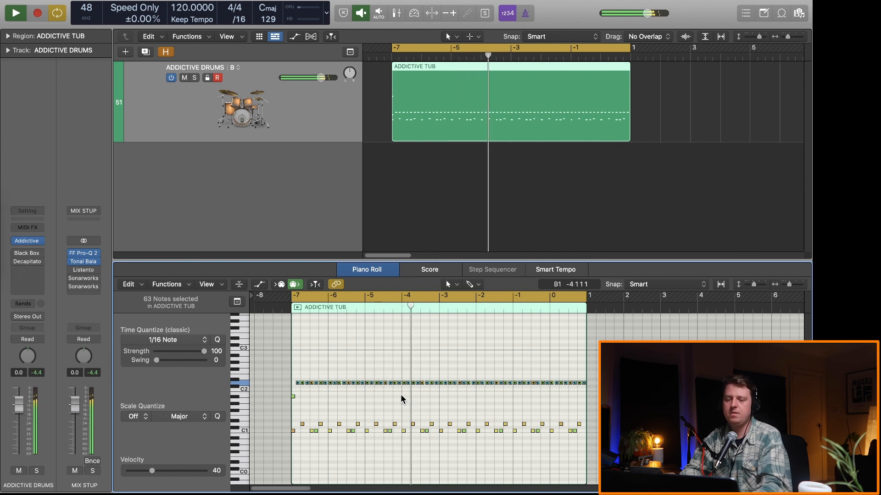
pyautogui.press('space')
# Step: Duplicate the ADDICTIVE DRUMS track's current alternative and nudge the copy's hi-hat notes slightly earlier during playback
pyautogui.click(238, 68)
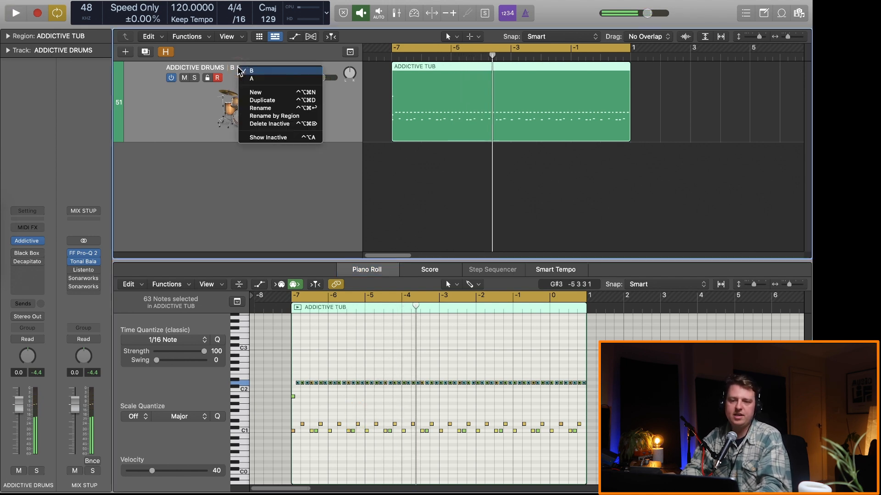
pyautogui.click(252, 78)
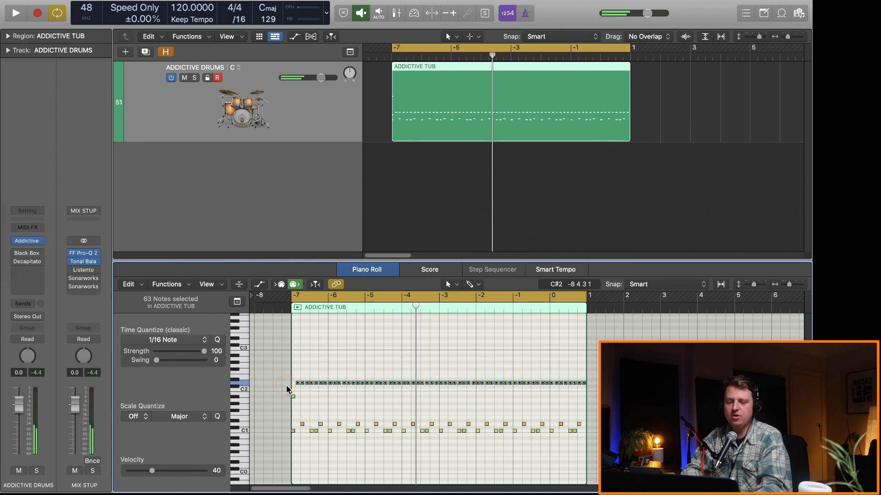
pyautogui.scroll(5, 287, 388)
pyautogui.scroll(-5, 419, 384)
pyautogui.press('space')
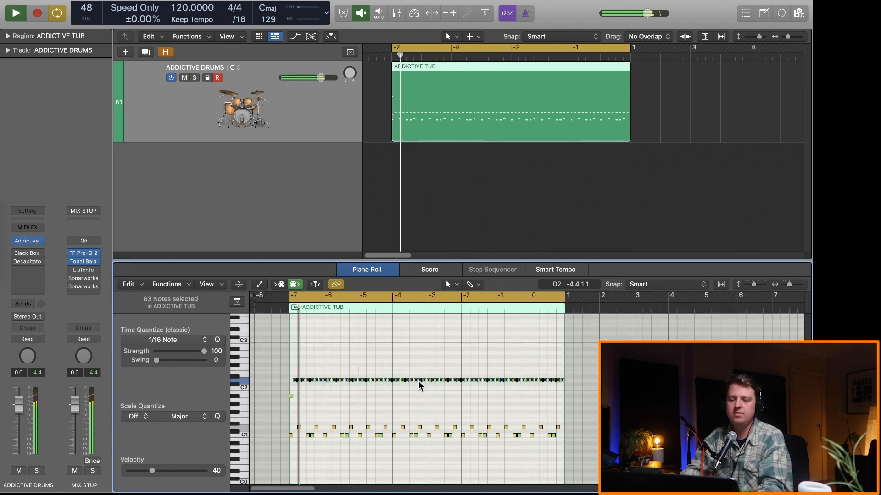
pyautogui.hotkey('alt', 'Left')
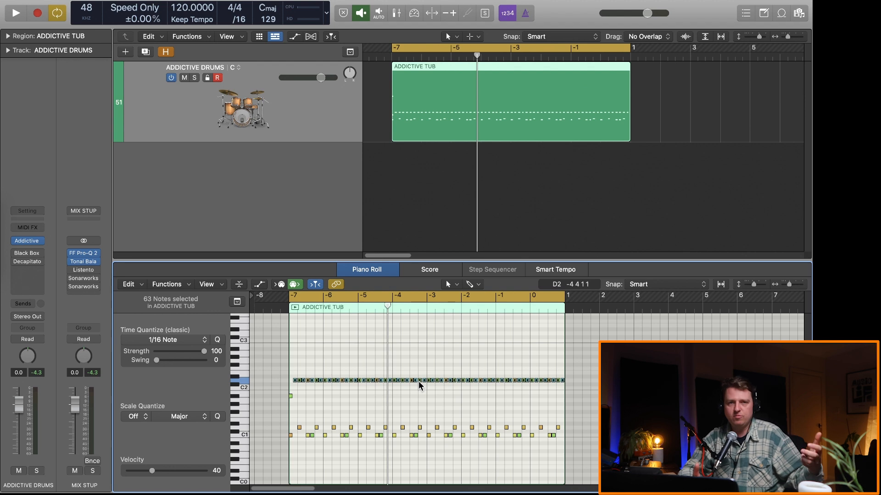
# Step: Check the timing of the hi-hats against the kick and snare notes up close, and listen to the pattern
pyautogui.press('super+Right')
pyautogui.press('super+Right')
pyautogui.press('super+Right')
pyautogui.press('super+Right')
pyautogui.press('super+Right')
pyautogui.press('super+Right')
pyautogui.press('super+Right')
pyautogui.press('super+Right')
pyautogui.press('super+Right')
pyautogui.press('super+Right')
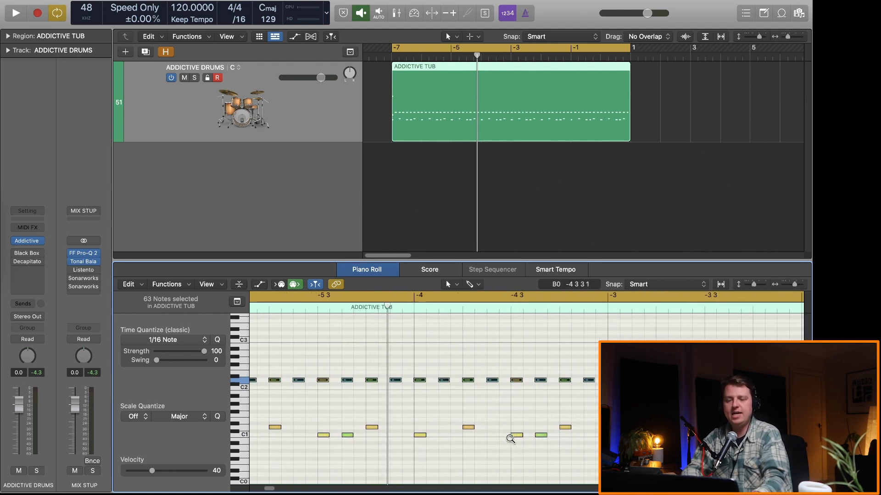
pyautogui.press('super+Left')
pyautogui.press('super+Left')
pyautogui.press('super+Left')
pyautogui.press('super+Left')
pyautogui.press('super+Left')
pyautogui.press('space')
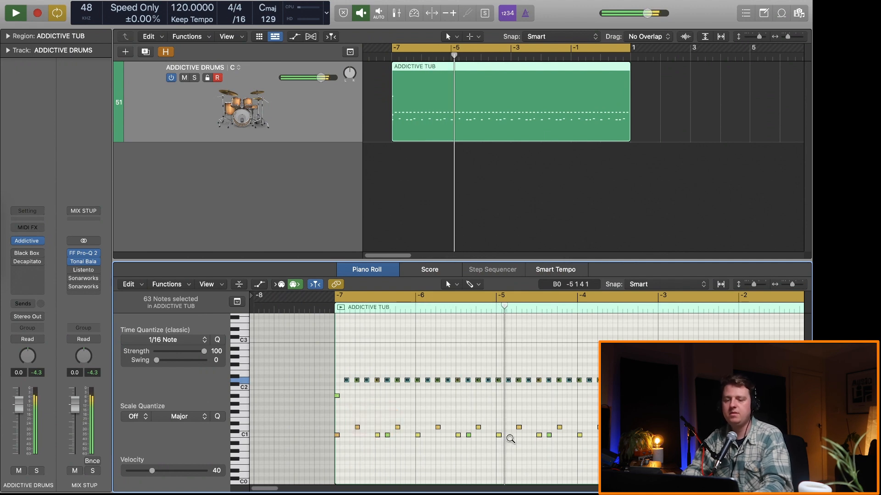
pyautogui.keyDown('ctrl'); pyautogui.keyDown('alt'); pyautogui.click(510, 438); pyautogui.keyUp('alt'); pyautogui.keyUp('ctrl')
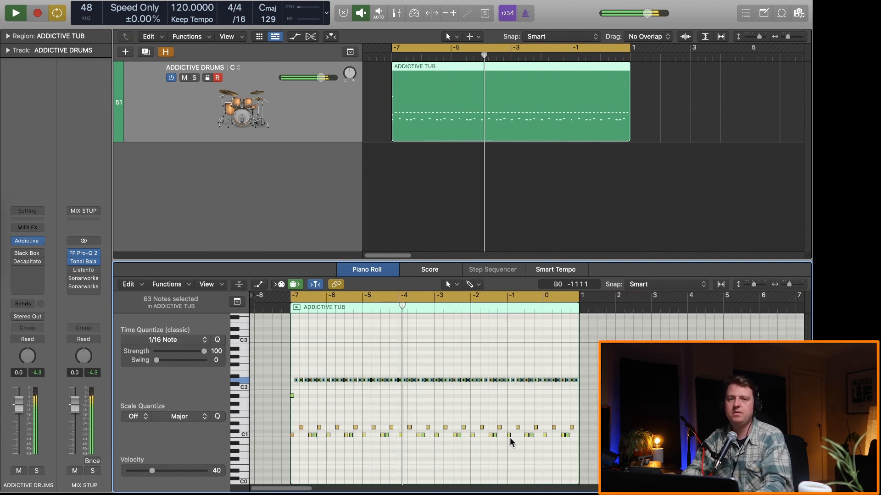
pyautogui.press('space')
# Step: Compare track alternatives C and B by switching between them and listening to the drum pattern
pyautogui.click(238, 67)
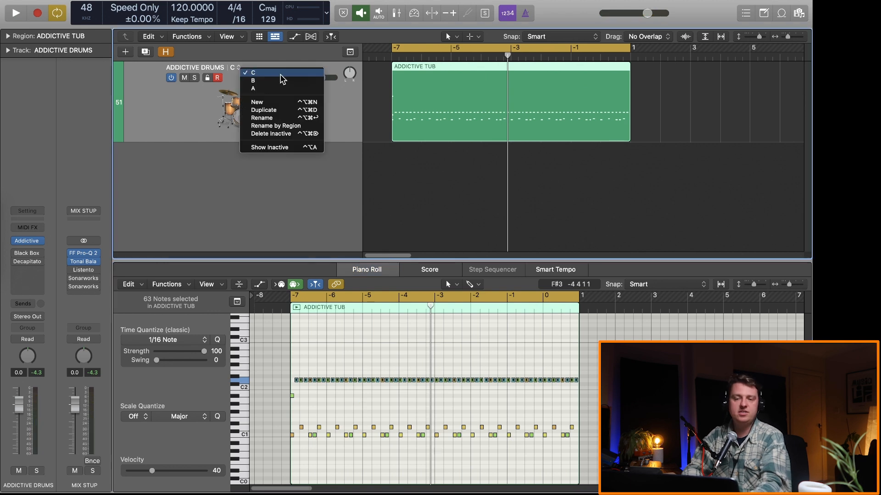
pyautogui.click(276, 81)
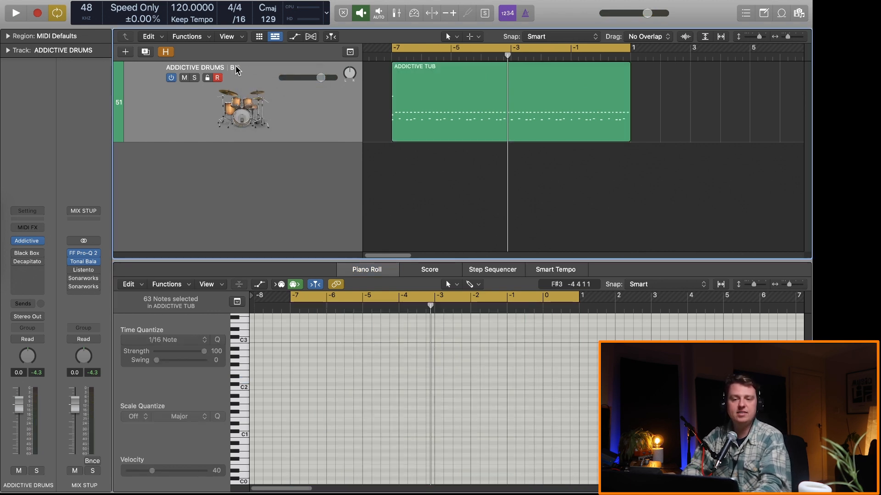
pyautogui.click(237, 69)
pyautogui.click(255, 72)
pyautogui.press('space')
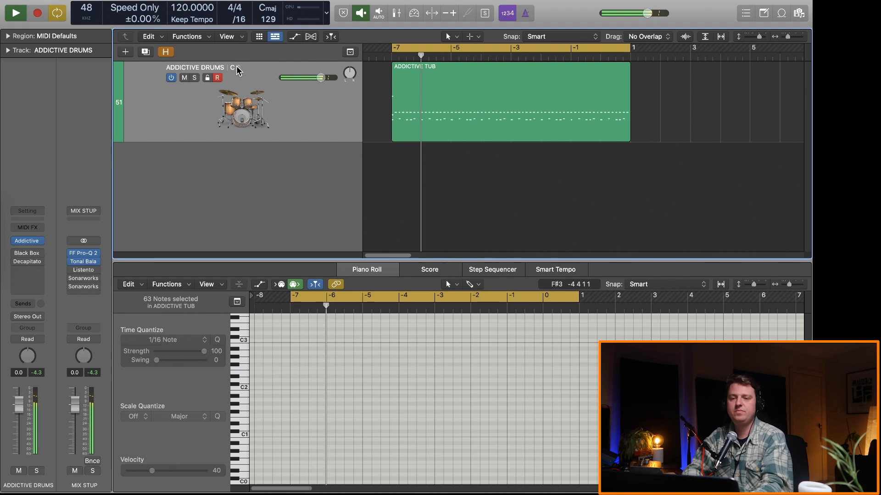
pyautogui.click(236, 69)
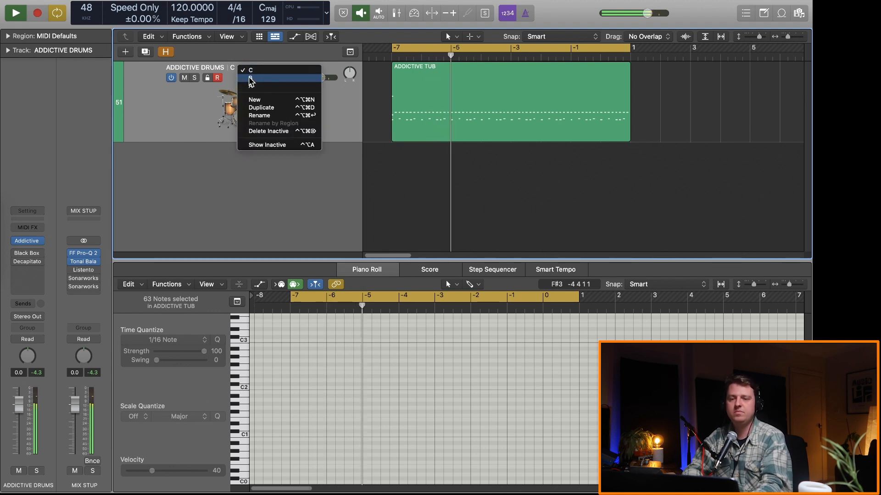
pyautogui.click(250, 78)
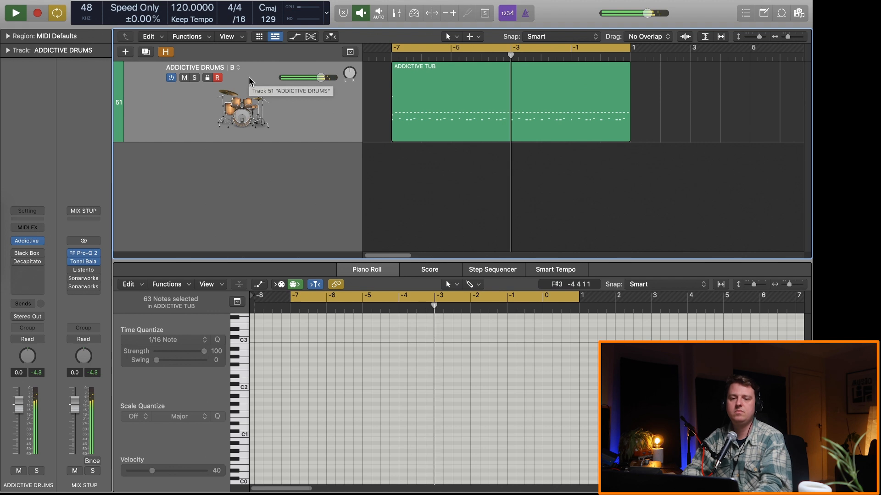
pyautogui.press('space')
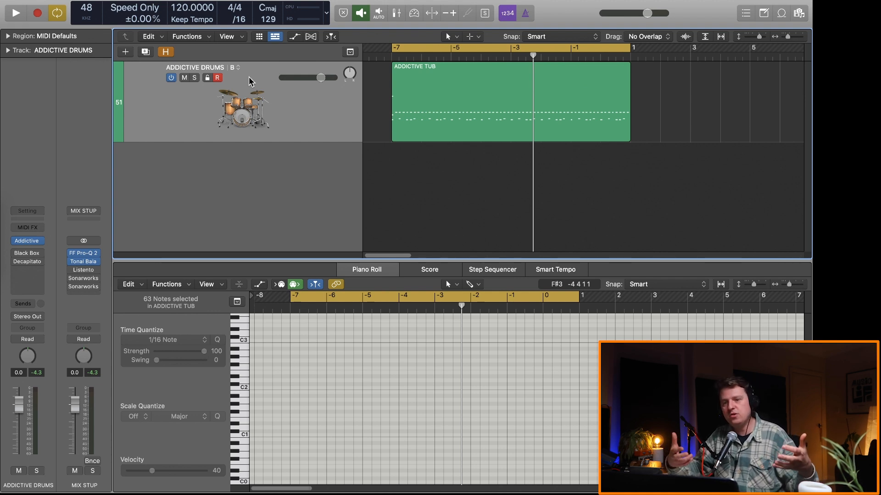
# Step: Show the notes of the ADDICTIVE TUB region up close and switch the track to alternative C
pyautogui.click(249, 78)
pyautogui.scroll(5, 490, 407)
pyautogui.hscroll(3, 491, 408)
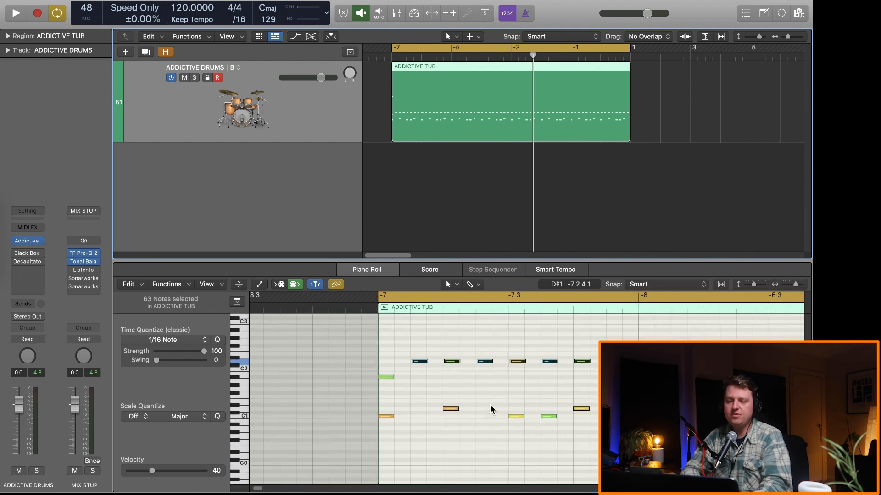
pyautogui.click(235, 68)
pyautogui.click(259, 70)
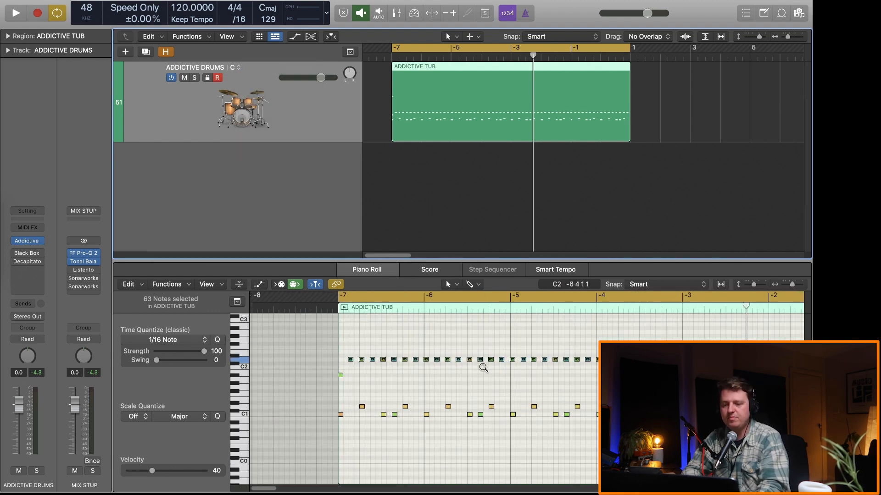
# Step: Select the second kick in each kick pair across the region and nudge these notes slightly earlier during playback
pyautogui.scroll(-4, 436, 376)
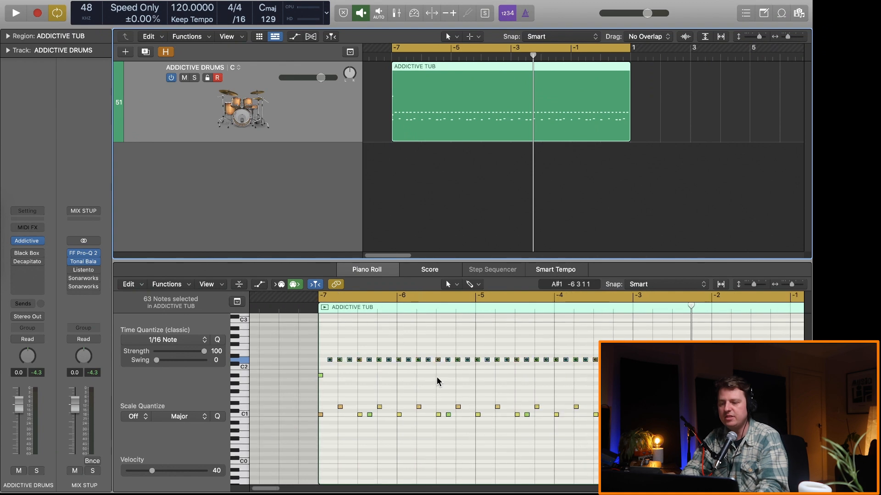
pyautogui.click(382, 415)
pyautogui.keyDown('shift'); pyautogui.click(430, 415); pyautogui.keyUp('shift')
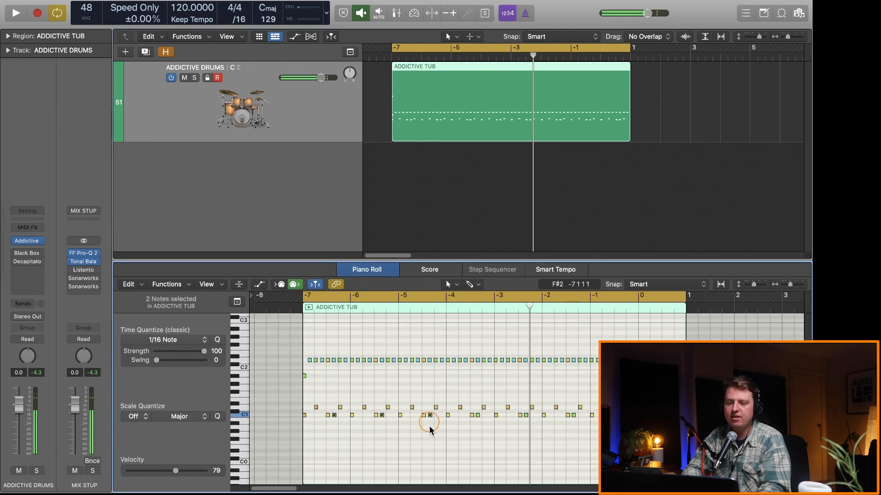
pyautogui.keyDown('shift'); pyautogui.click(478, 416); pyautogui.keyUp('shift')
pyautogui.keyDown('shift'); pyautogui.click(526, 415); pyautogui.keyUp('shift')
pyautogui.keyDown('shift'); pyautogui.click(573, 415); pyautogui.keyUp('shift')
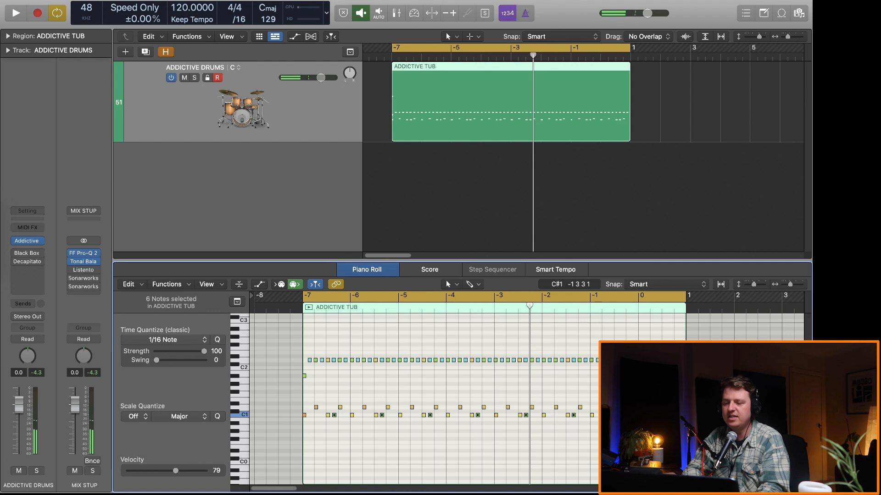
pyautogui.keyDown('shift'); pyautogui.click(621, 415); pyautogui.keyUp('shift')
pyautogui.keyDown('shift'); pyautogui.click(670, 415); pyautogui.keyUp('shift')
pyautogui.scroll(10, 669, 438)
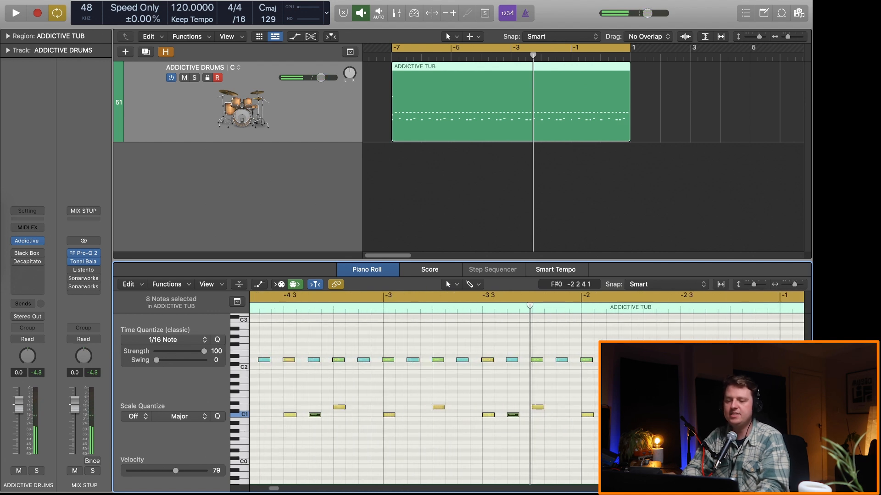
pyautogui.press('space')
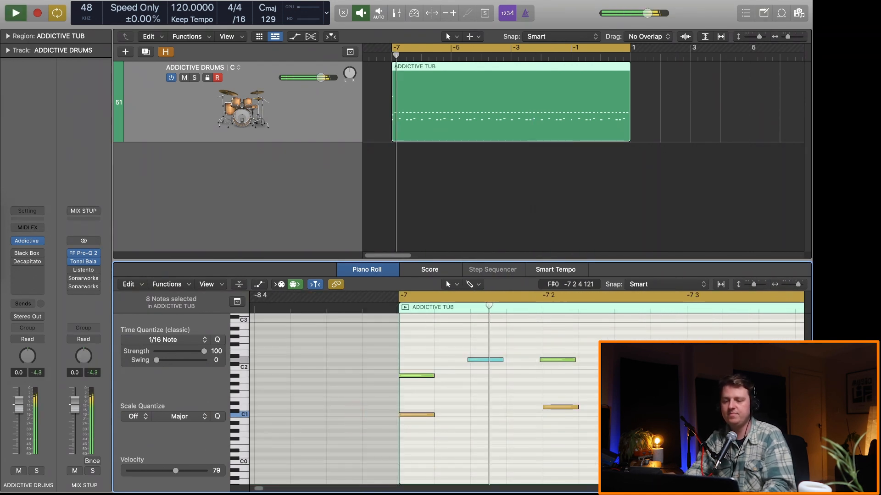
pyautogui.hotkey('ctrl', 'alt', 'y')
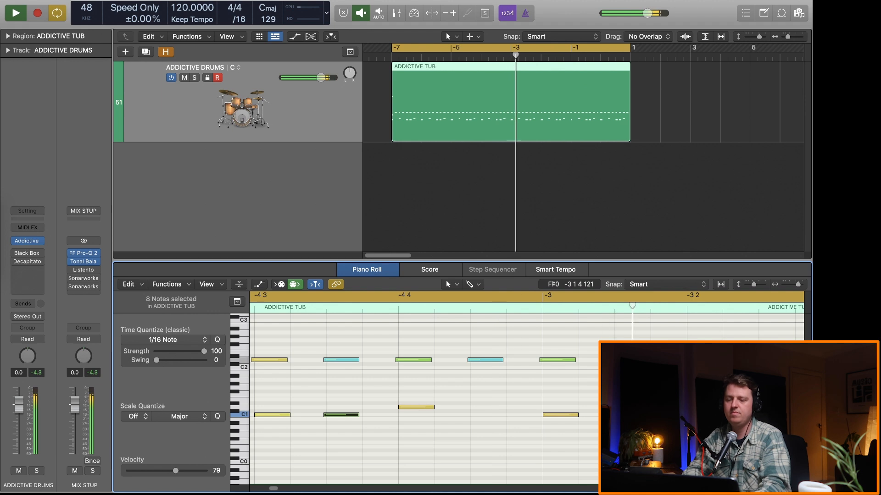
# Step: In track alternative D, select the second kick of each kick pair across the region and nudge these notes slightly earlier
pyautogui.scroll(-8, 668, 438)
pyautogui.scroll(-4, 668, 438)
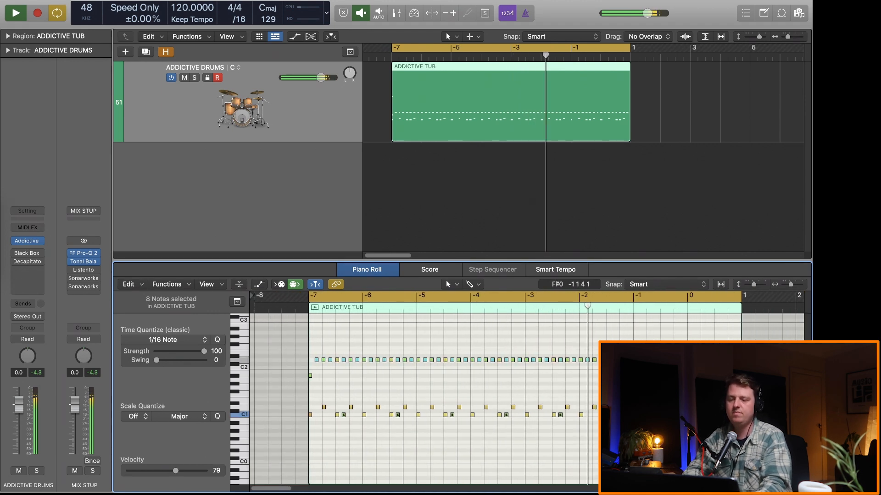
pyautogui.scroll(3, 363, 414)
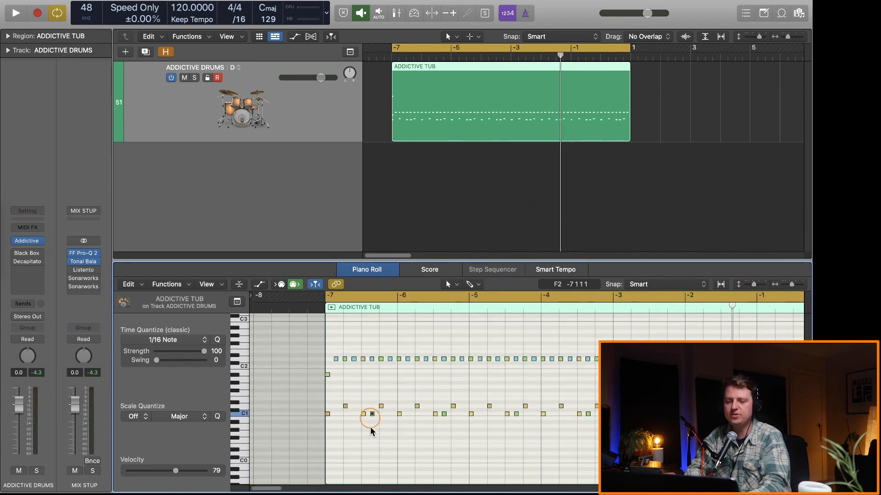
pyautogui.keyDown('shift'); pyautogui.click(516, 414); pyautogui.keyUp('shift')
pyautogui.keyDown('shift'); pyautogui.click(589, 415); pyautogui.keyUp('shift')
pyautogui.hscroll(5, 587, 404)
pyautogui.keyDown('shift'); pyautogui.click(453, 415); pyautogui.keyUp('shift')
pyautogui.keyDown('shift'); pyautogui.click(525, 414); pyautogui.keyUp('shift')
pyautogui.keyDown('shift'); pyautogui.click(597, 414); pyautogui.keyUp('shift')
pyautogui.press('space')
pyautogui.scroll(-6, 656, 427)
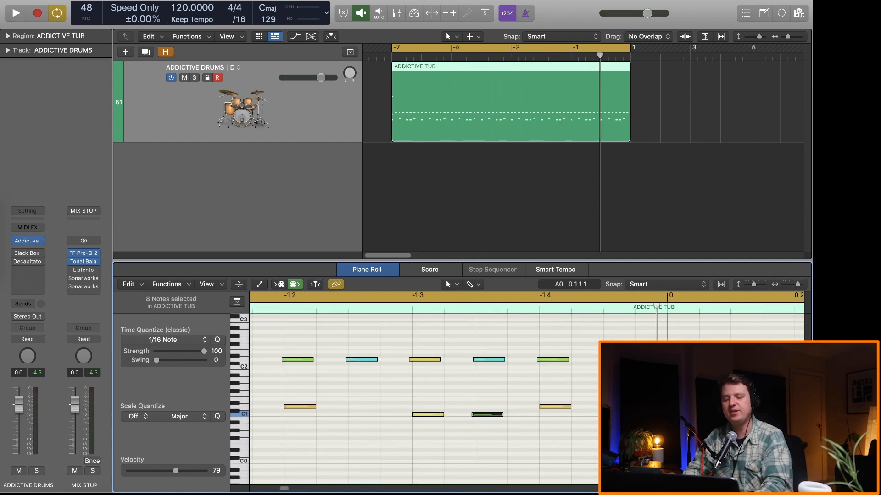
# Step: Listen to the pattern in alternative D and look over the shifted kicks across the whole region
pyautogui.press('space')
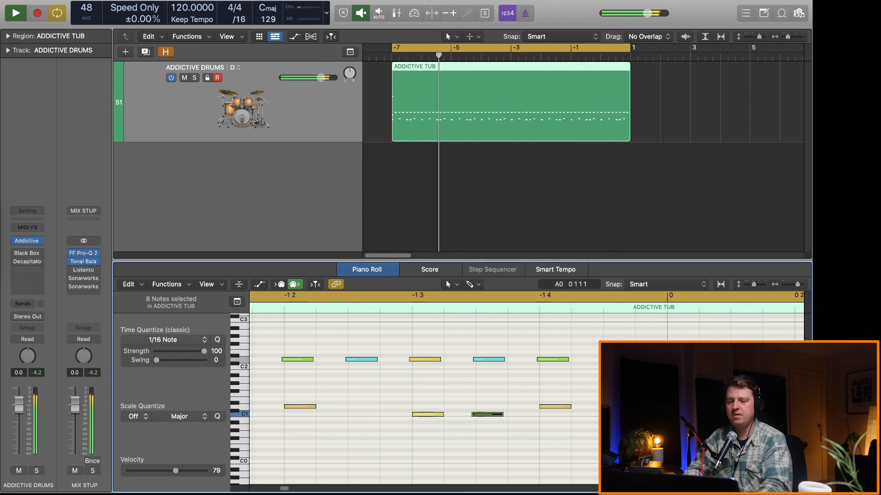
pyautogui.scroll(-5, 668, 427)
pyautogui.hscroll(-8, 667, 427)
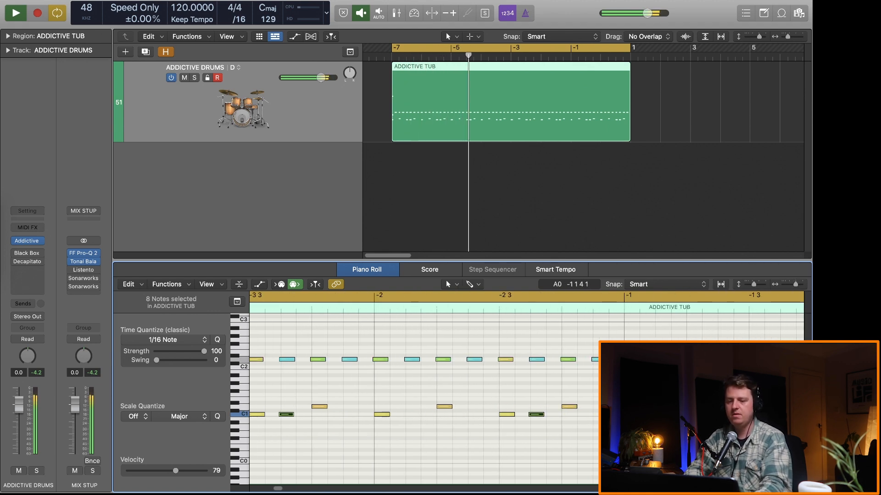
pyautogui.scroll(-5, 668, 426)
pyautogui.hscroll(-9, 670, 425)
pyautogui.scroll(-4, 670, 426)
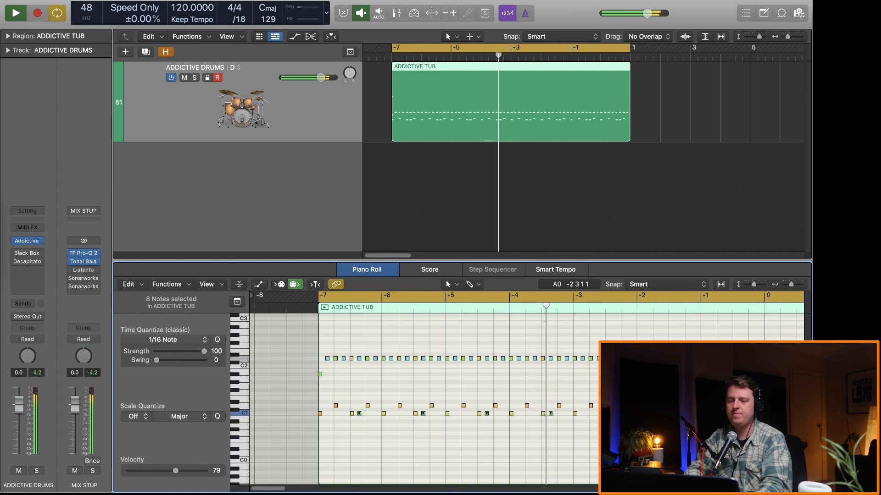
pyautogui.hscroll(2, 670, 425)
pyautogui.hscroll(2, 669, 426)
pyautogui.press('space')
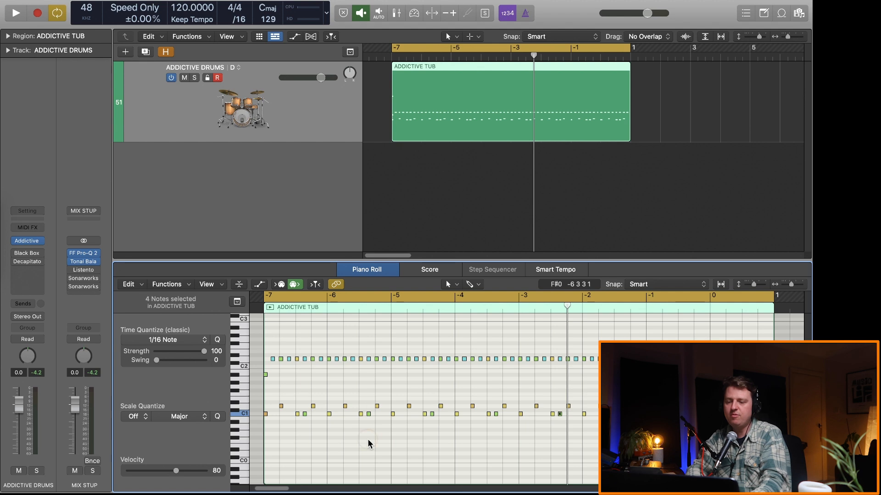
# Step: Nudge the second kicks of the last kick pairs slightly later, narrowing the selection down to the final kick, and listen
pyautogui.scroll(10, 552, 415)
pyautogui.scroll(-4, 492, 407)
pyautogui.hscroll(5, 483, 404)
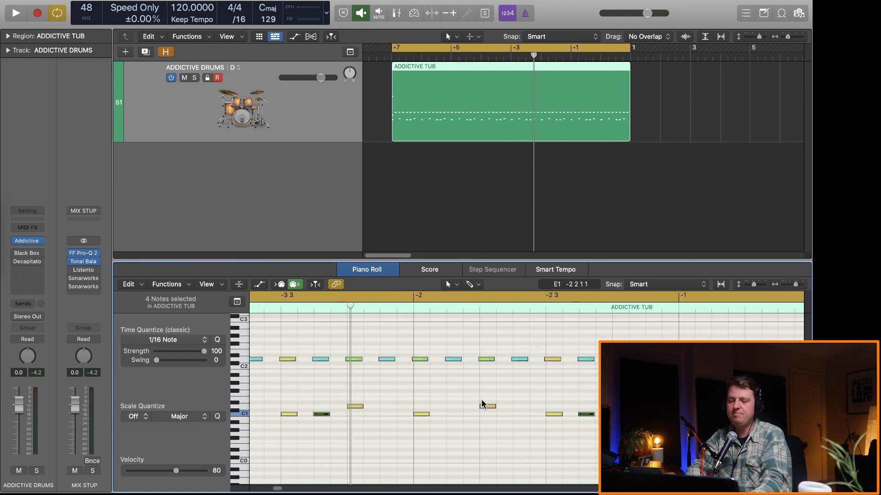
pyautogui.scroll(-10, 482, 404)
pyautogui.hotkey('alt', 'Right')
pyautogui.scroll(10, 431, 450)
pyautogui.hscroll(4, 430, 451)
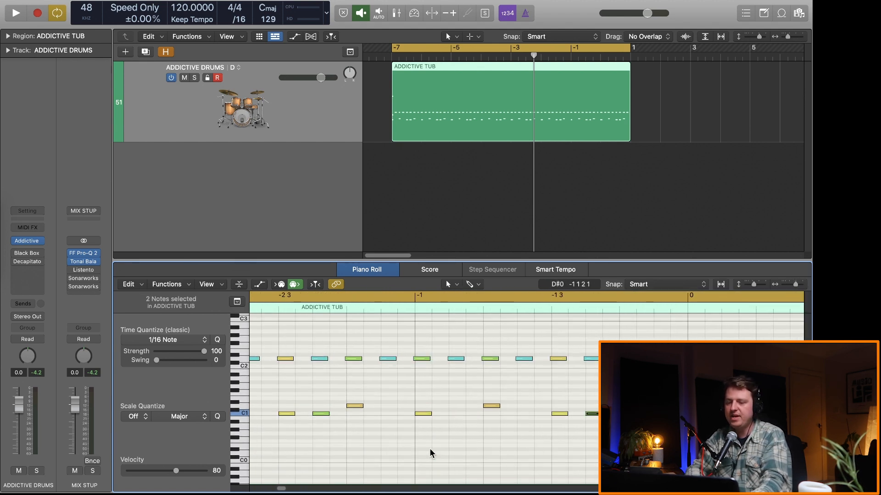
pyautogui.hscroll(5, 430, 453)
pyautogui.keyDown('shift'); pyautogui.click(376, 414); pyautogui.keyUp('shift')
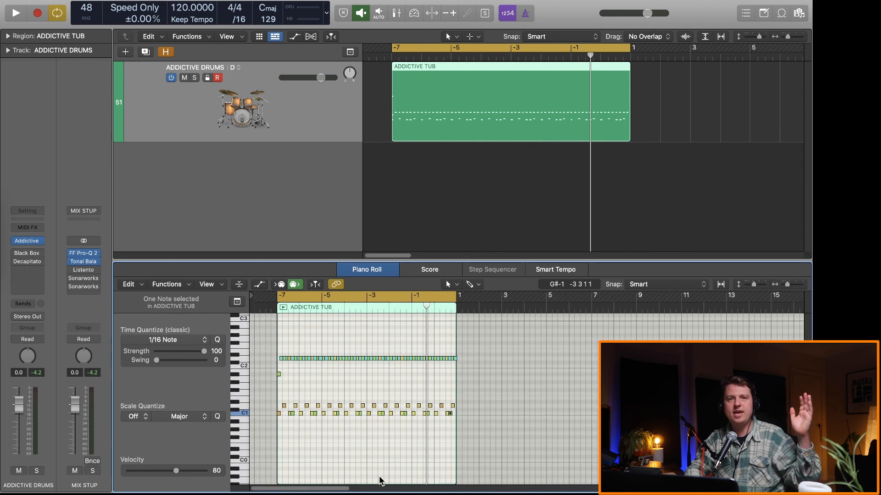
pyautogui.hscroll(-1, 379, 481)
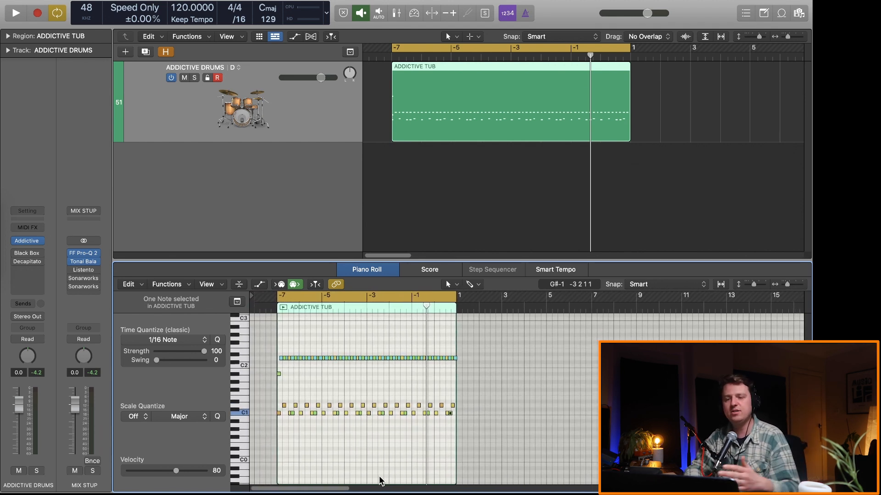
pyautogui.press('space')
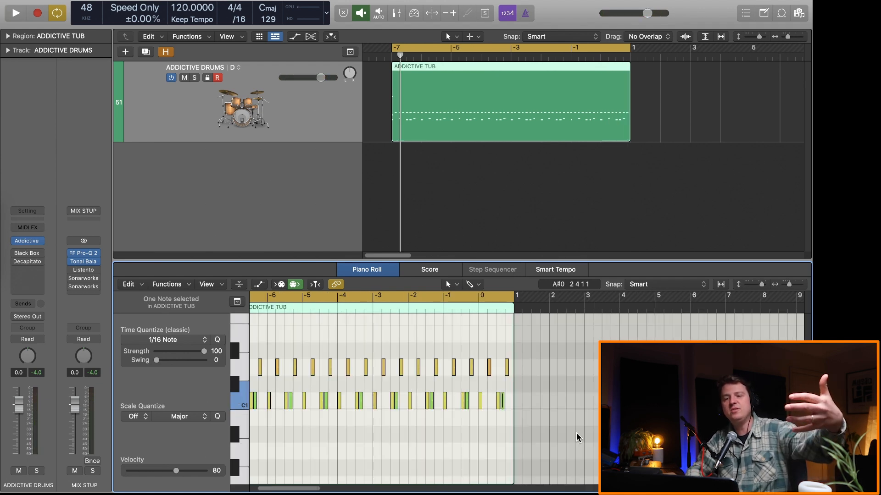
# Step: Select the last five kick notes of the region and listen to the pattern
pyautogui.press('z')
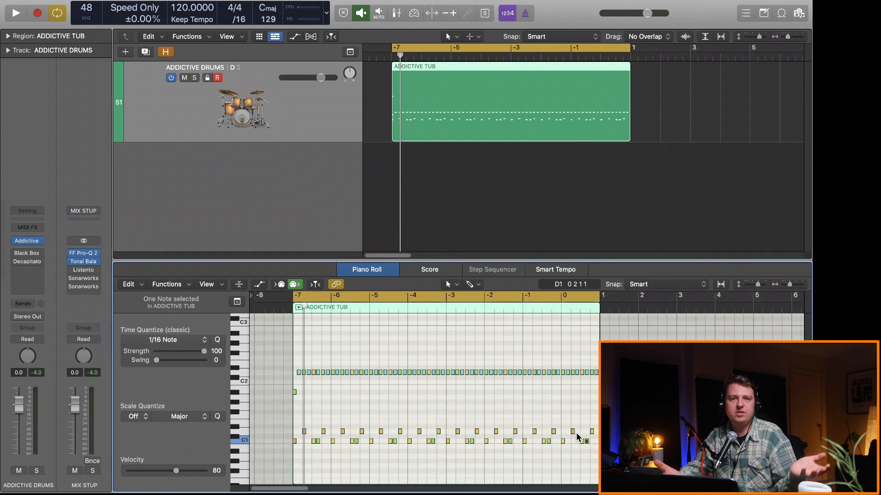
pyautogui.moveTo(597, 436); pyautogui.dragTo(537, 445)
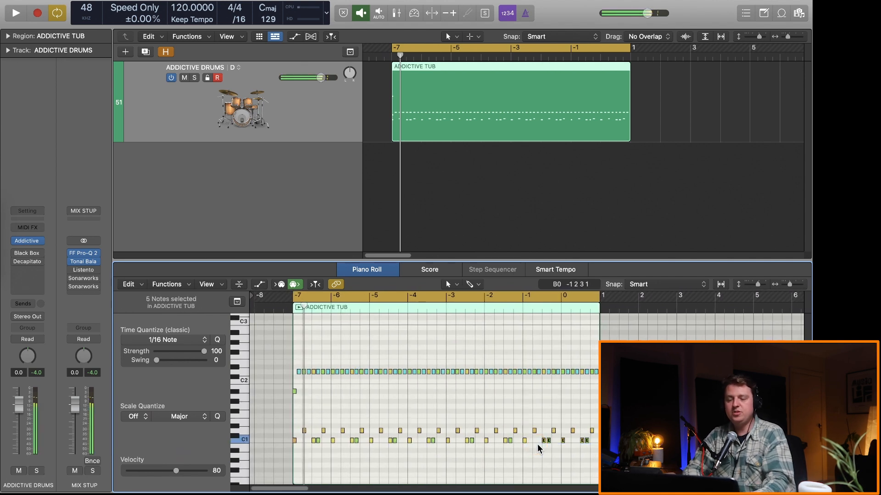
pyautogui.hotkey('ctrl', 'alt', 'y')
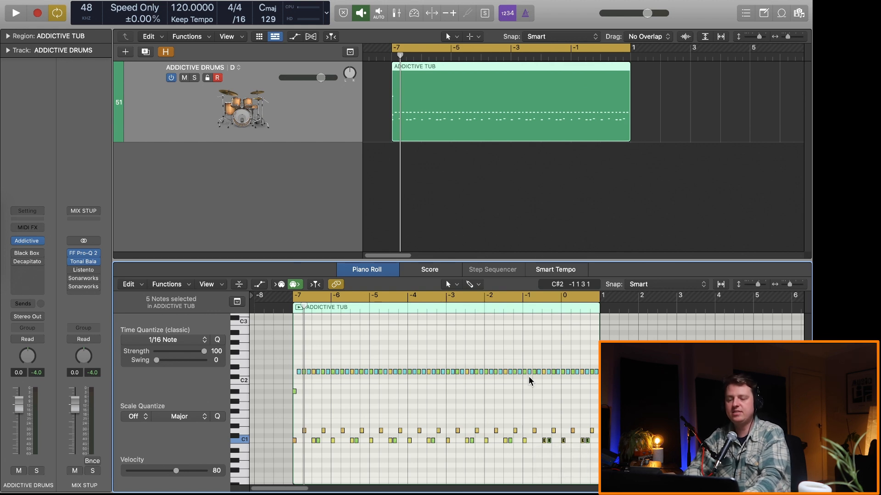
pyautogui.press('space')
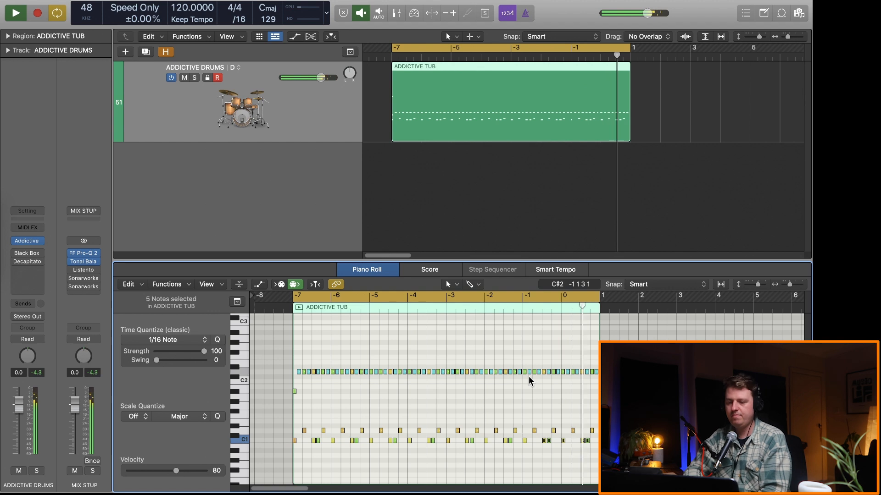
pyautogui.press('space')
# Step: Select the hi-hats from bar -2 to the end of the region and listen to the pattern
pyautogui.keyDown('ctrl'); pyautogui.keyDown('alt'); pyautogui.click(581, 384); pyautogui.keyUp('alt'); pyautogui.keyUp('ctrl')
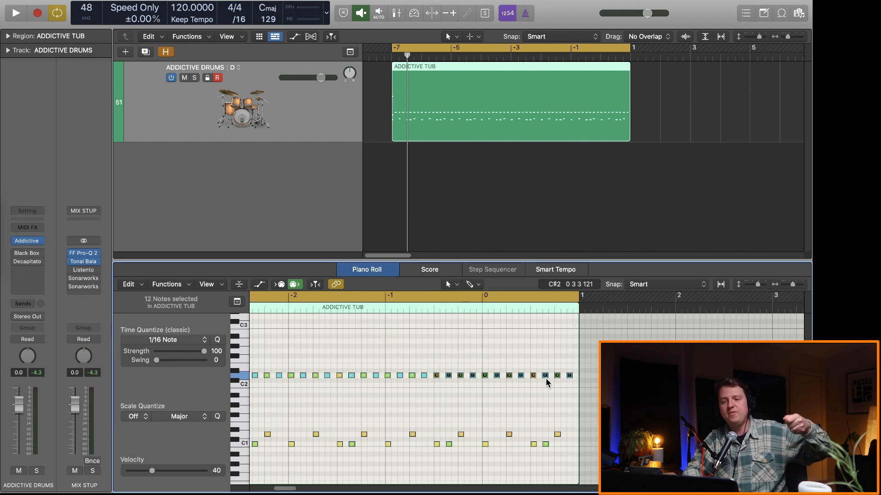
pyautogui.hscroll(-4, 546, 378)
pyautogui.scroll(-2, 546, 378)
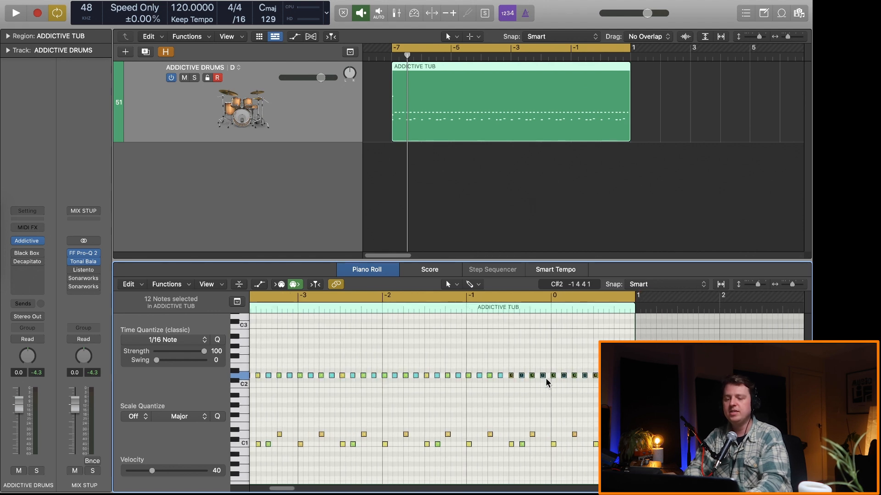
pyautogui.moveTo(631, 361); pyautogui.dragTo(375, 378)
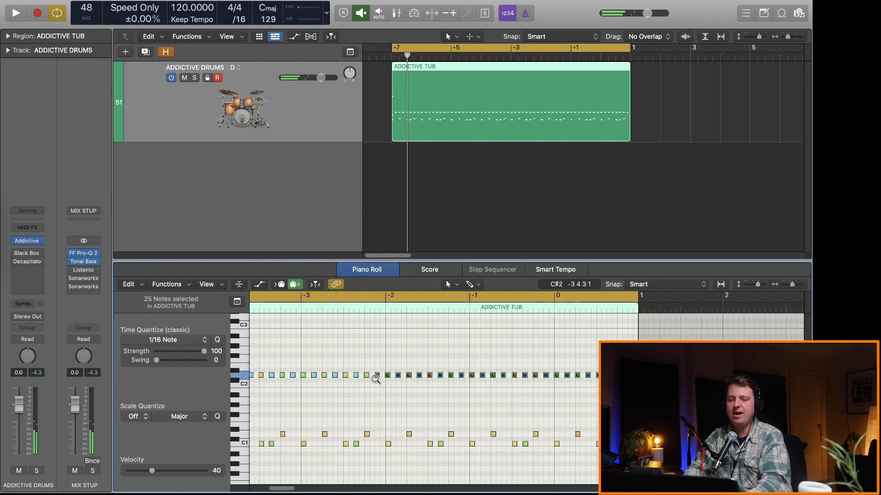
pyautogui.press('space')
pyautogui.press('super+Left')
pyautogui.press('super+Left')
pyautogui.press('super+Left')
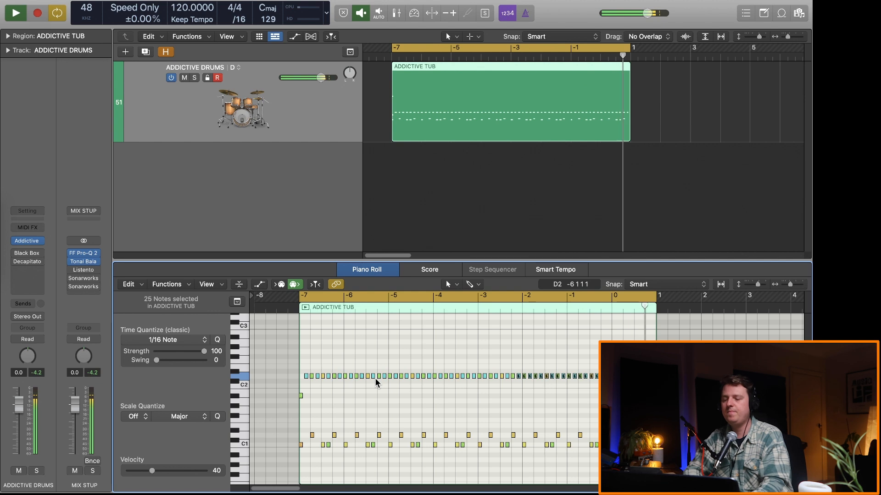
# Step: Select the hi-hat just before bar -3 together with the region's last hi-hat and raise both to F#2
pyautogui.click(473, 397)
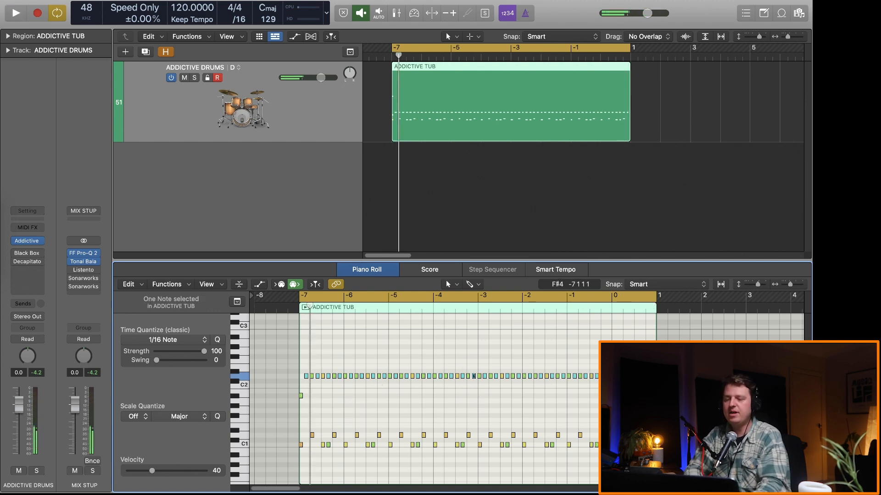
pyautogui.hotkey('alt', 'Up')
pyautogui.hotkey('alt', 'Up')
pyautogui.hotkey('alt', 'Up')
pyautogui.hotkey('alt', 'Up')
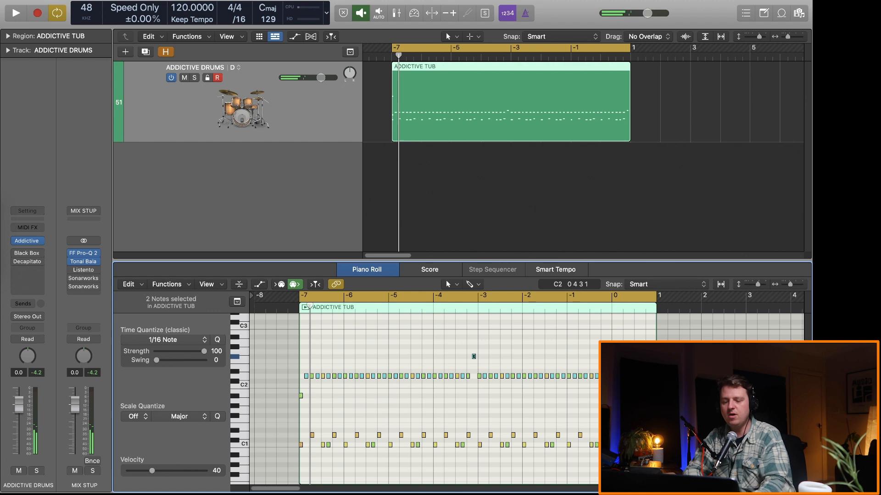
# Step: Listen to the passage around bar -3 with cycle off and set the velocity of the two raised hi-hats to 88
pyautogui.press('c')
pyautogui.click(449, 307)
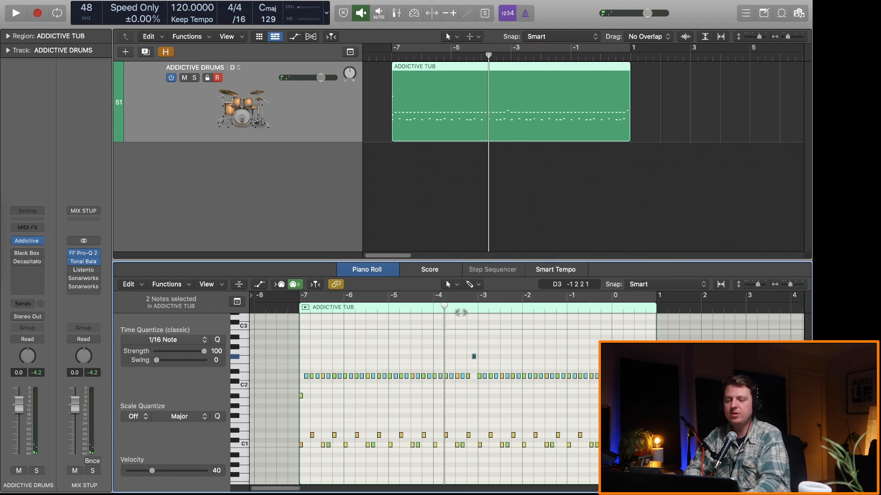
pyautogui.press('space')
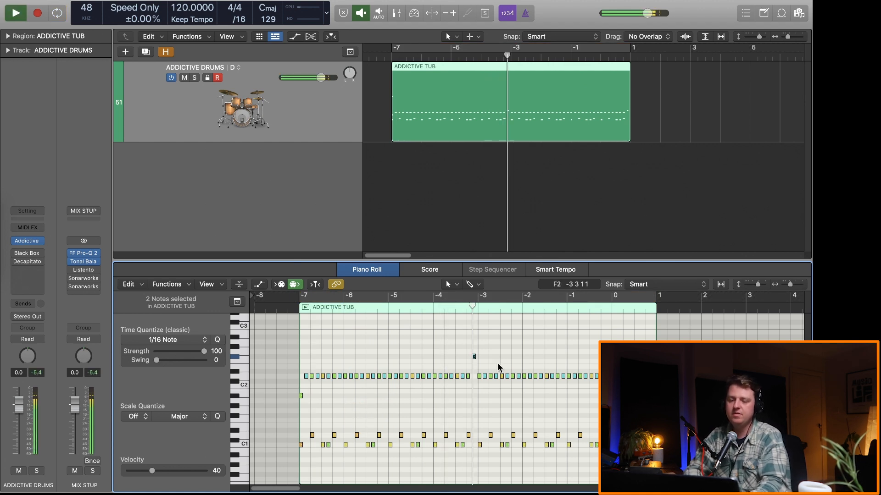
pyautogui.press('c')
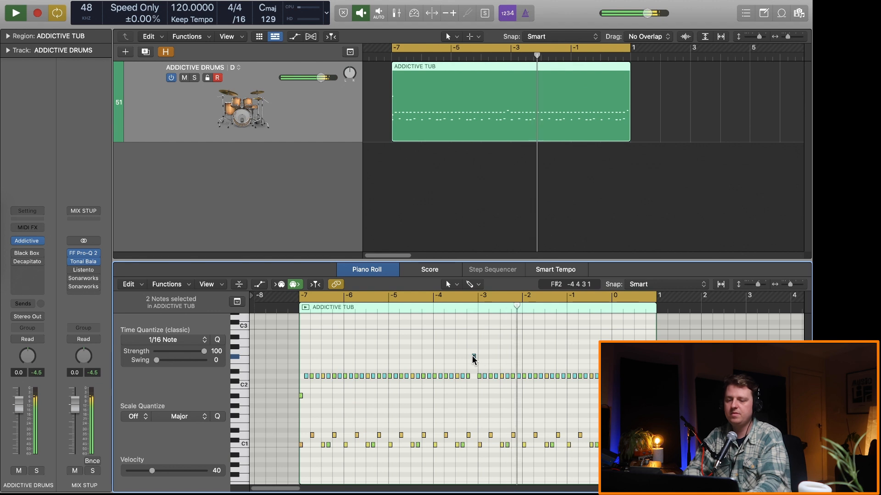
pyautogui.press('space')
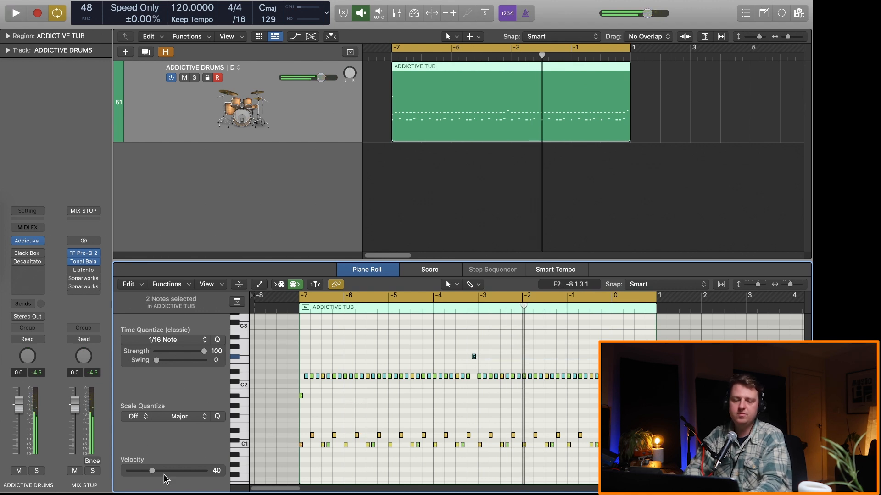
pyautogui.press('c')
pyautogui.press('space')
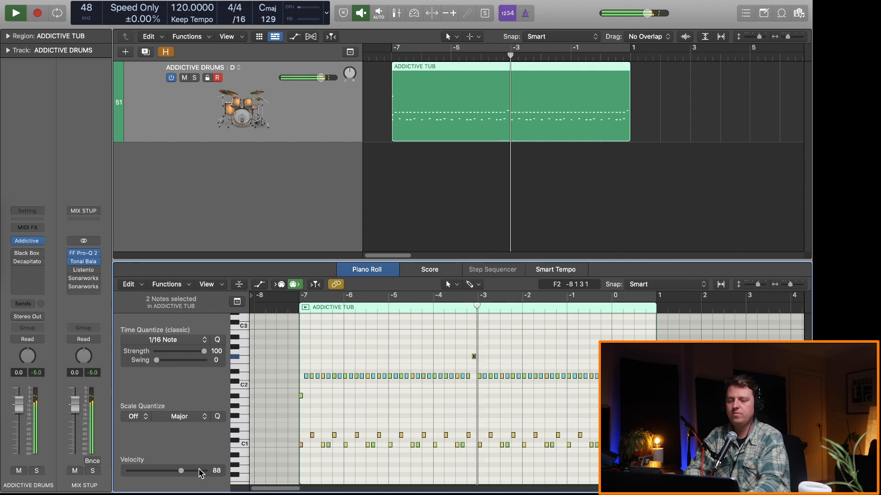
# Step: Raise the hi-hat at the start of bar -3 to one semitone above the raised hi-hat before it, and listen
pyautogui.hscroll(1, 445, 404)
pyautogui.click(469, 376)
pyautogui.hotkey('alt', 'Up')
pyautogui.hotkey('alt', 'Up')
pyautogui.hotkey('alt', 'Up')
pyautogui.hotkey('alt', 'Up')
pyautogui.hotkey('alt', 'Up')
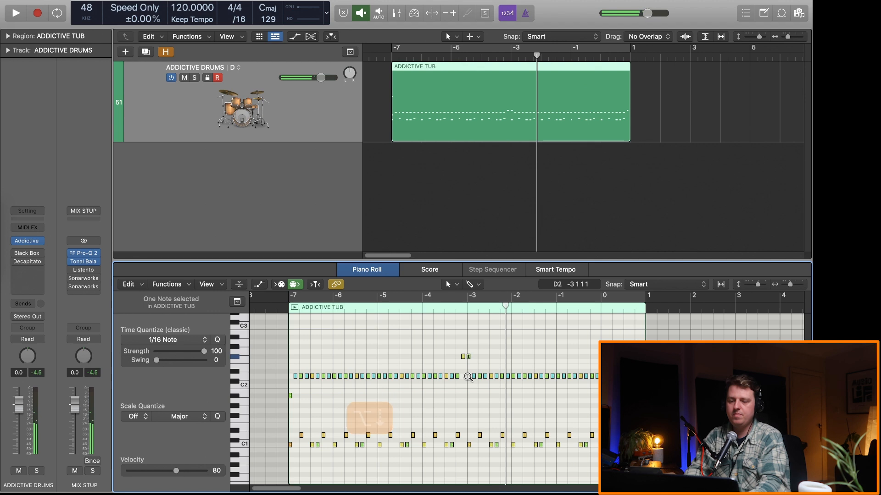
pyautogui.press('space')
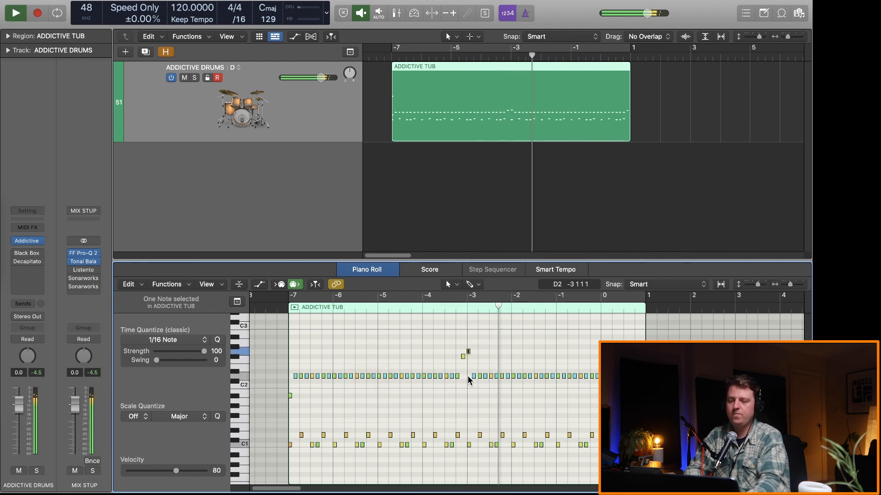
pyautogui.scroll(-2, 467, 375)
pyautogui.press('space')
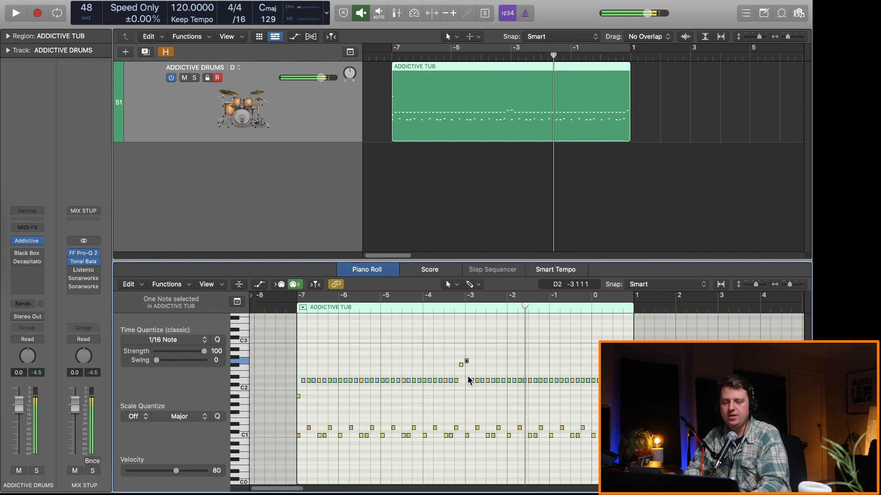
# Step: Turn cycle back on and compare track alternatives A and D by switching between them during playback
pyautogui.press('c')
pyautogui.click(238, 70)
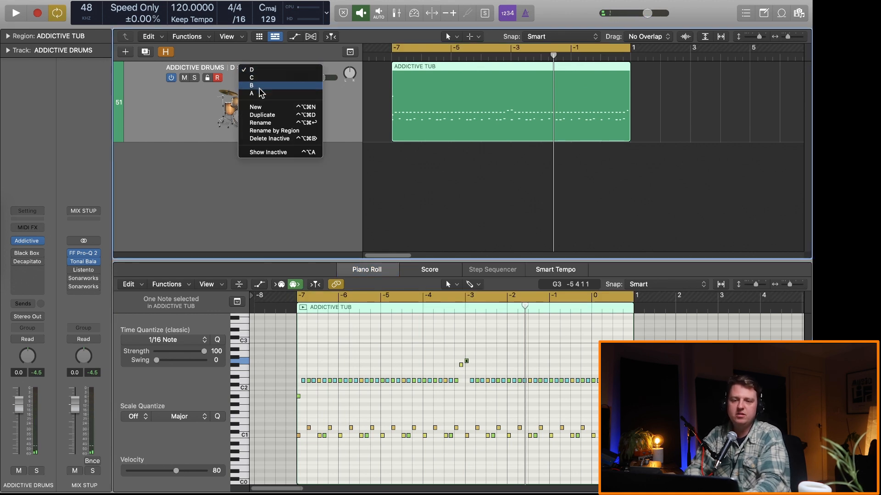
pyautogui.click(250, 66)
pyautogui.press('space')
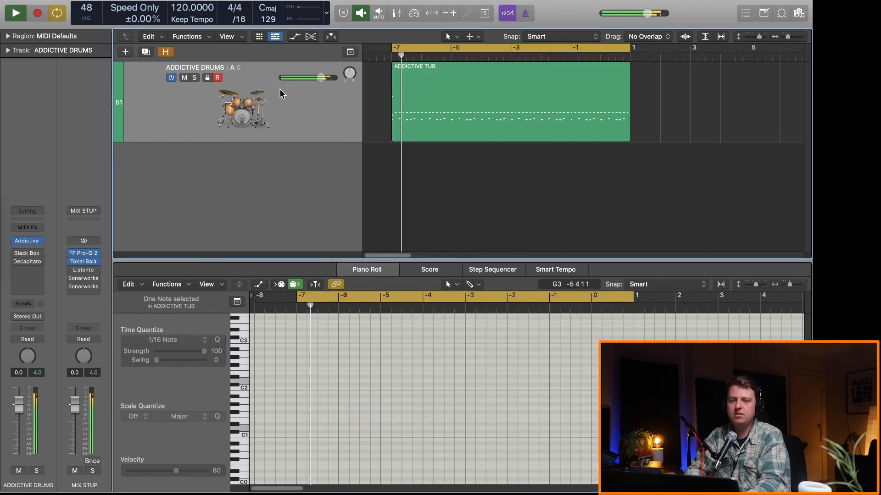
pyautogui.press('super+Left')
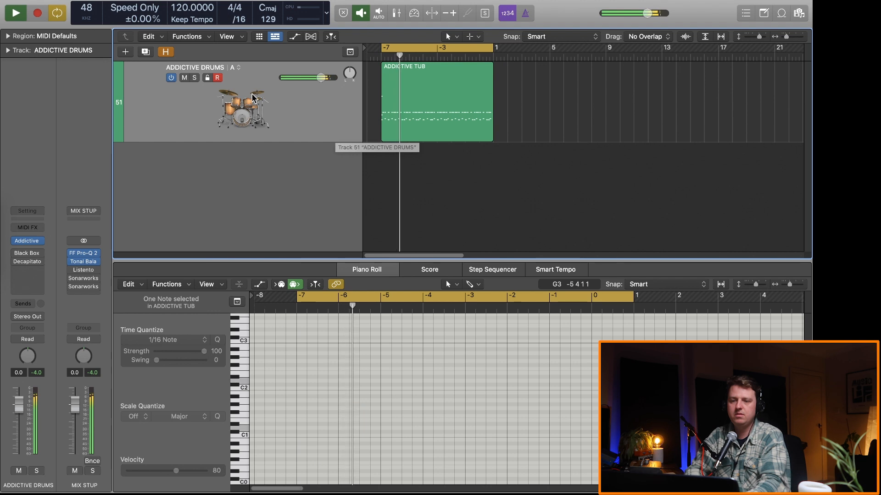
pyautogui.click(239, 69)
pyautogui.click(253, 70)
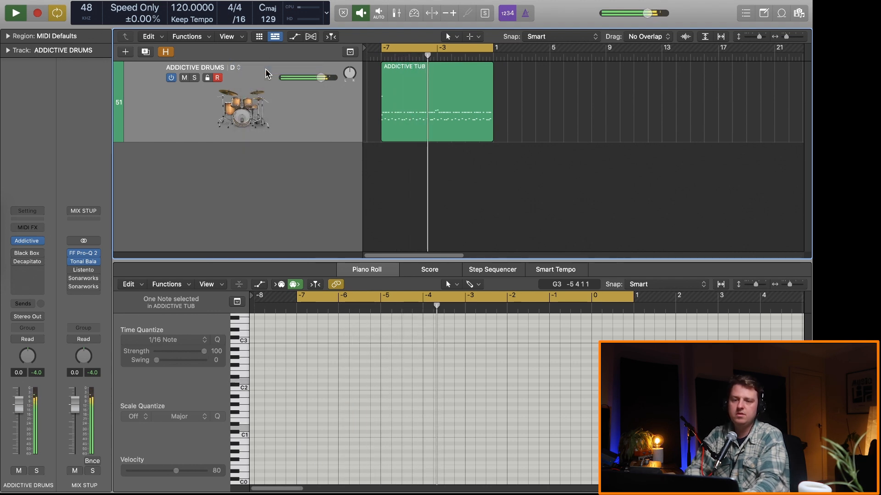
pyautogui.press('space')
pyautogui.click(305, 100)
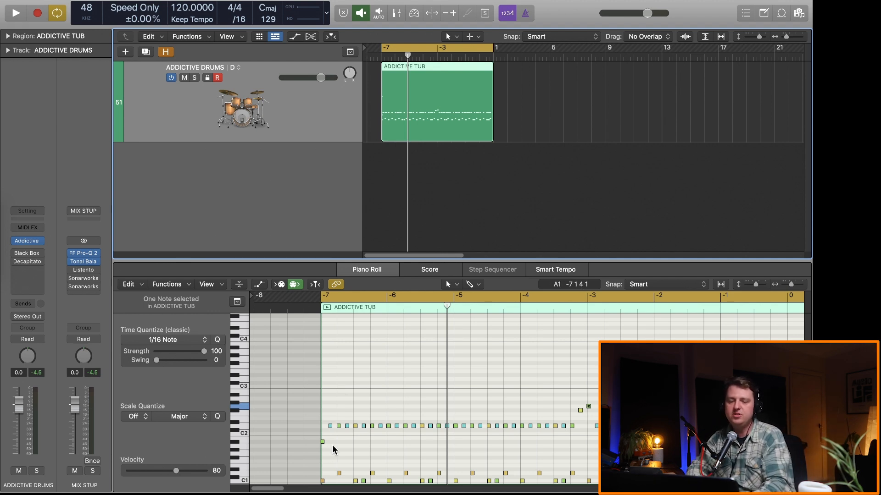
# Step: Nudge the A#1 note at the start of bar -7 three steps later and listen to the result
pyautogui.click(308, 444)
pyautogui.hotkey('alt', 'Right')
pyautogui.hotkey('alt', 'Right')
pyautogui.hotkey('alt', 'Right')
pyautogui.hotkey('alt', 'Right')
pyautogui.hotkey('alt', 'Right')
pyautogui.hotkey('alt', 'Right')
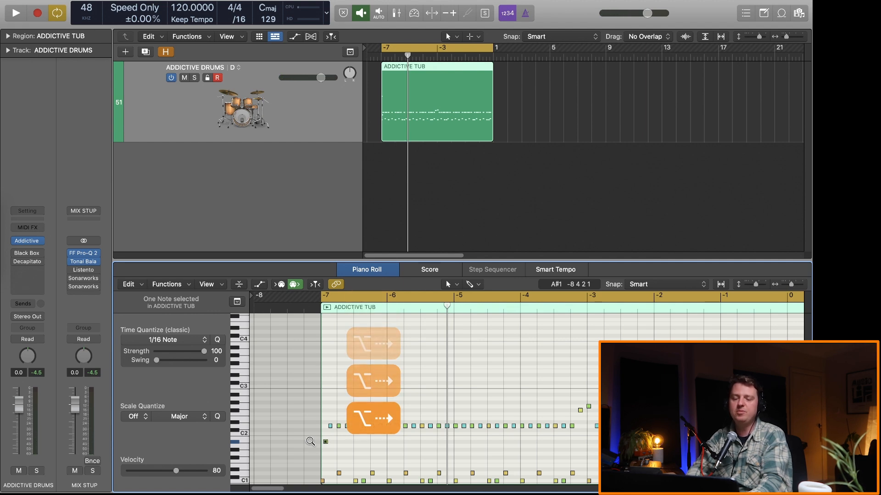
pyautogui.keyDown('ctrl'); pyautogui.keyDown('alt'); pyautogui.click(310, 442); pyautogui.keyUp('alt'); pyautogui.keyUp('ctrl')
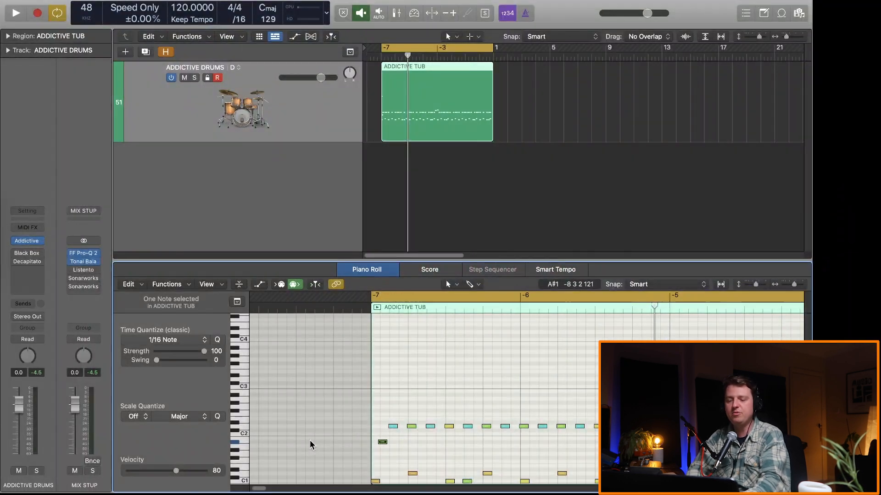
pyautogui.press('space')
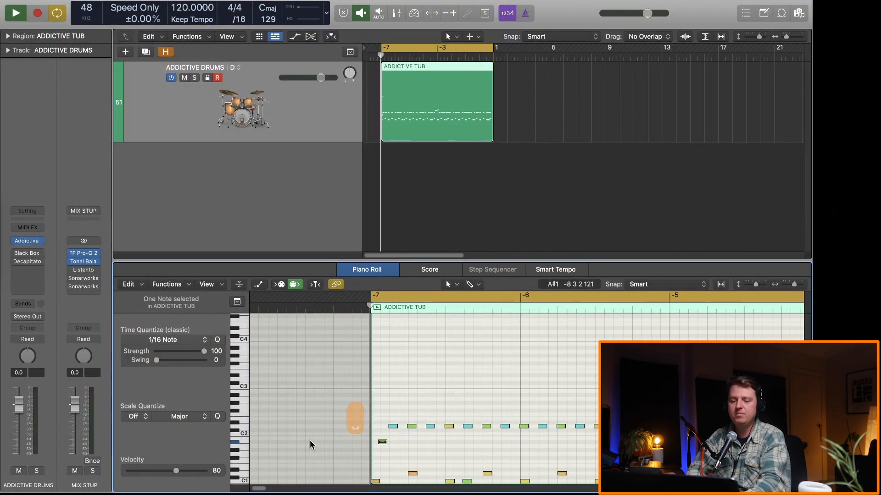
# Step: Try the A#1 note three further steps later, bring it back four steps earlier, and listen again
pyautogui.press('space')
pyautogui.hotkey('alt', 'Right')
pyautogui.hotkey('alt', 'Right')
pyautogui.hotkey('alt', 'Right')
pyautogui.hotkey('alt', 'Right')
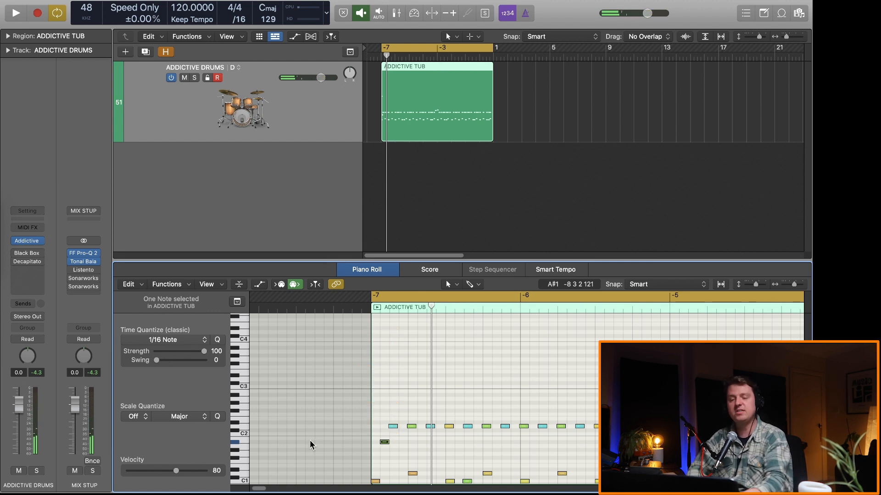
pyautogui.hotkey('alt', 'Left')
pyautogui.hotkey('alt', 'Left')
pyautogui.hotkey('alt', 'Left')
pyautogui.hotkey('alt', 'Left')
pyautogui.press('space')
# Step: Fine-tune the A#1 note's timing by nudging it one and then two steps earlier, listening after each change
pyautogui.press('space')
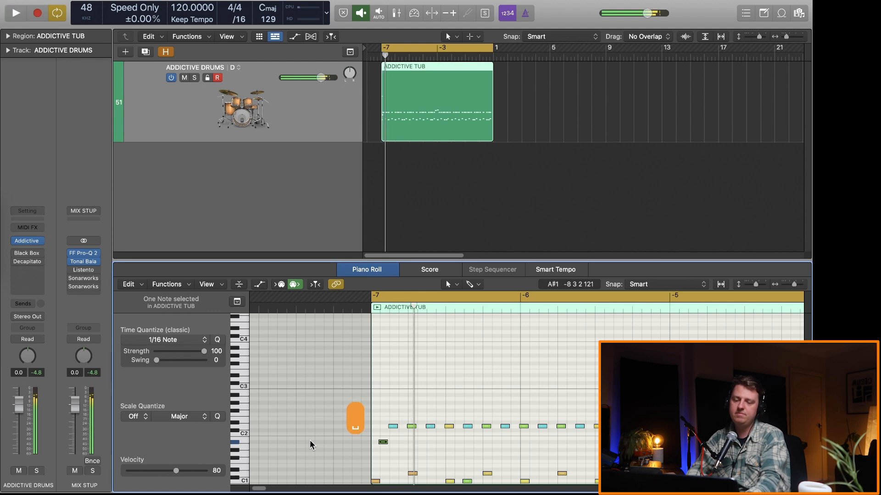
pyautogui.hotkey('alt', 'Left')
pyautogui.press('space')
pyautogui.press('space')
pyautogui.hotkey('alt', 'Left')
pyautogui.hotkey('alt', 'Left')
pyautogui.press('space')
pyautogui.press('space')
pyautogui.press('space')
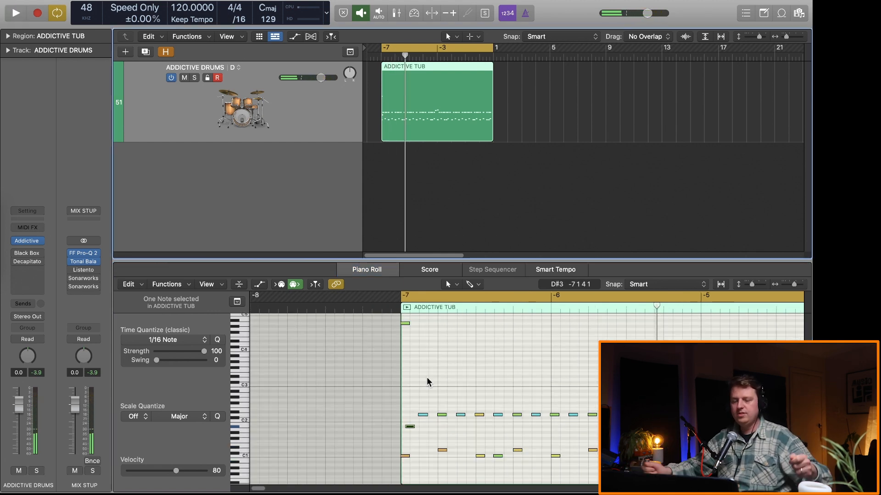
# Step: Set the velocity of the highest note at the start of the region to 95 and play the pattern
pyautogui.moveTo(418, 317); pyautogui.dragTo(387, 327)
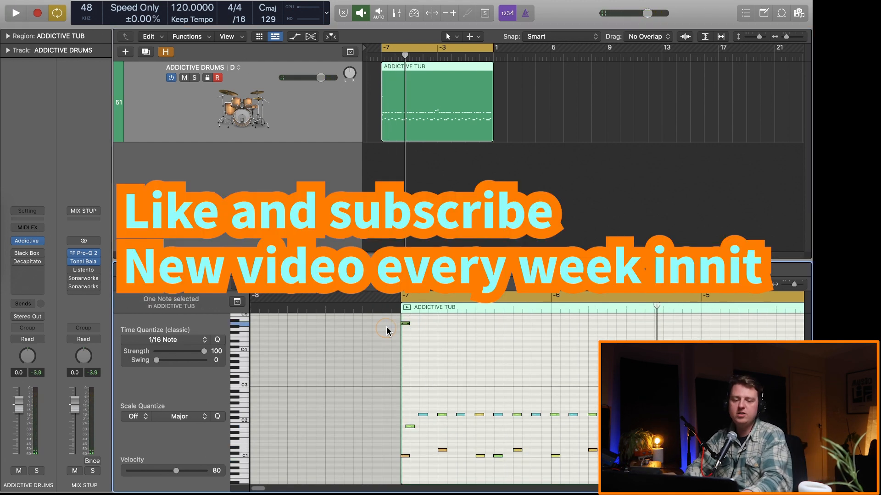
pyautogui.click(188, 471)
pyautogui.press('space')
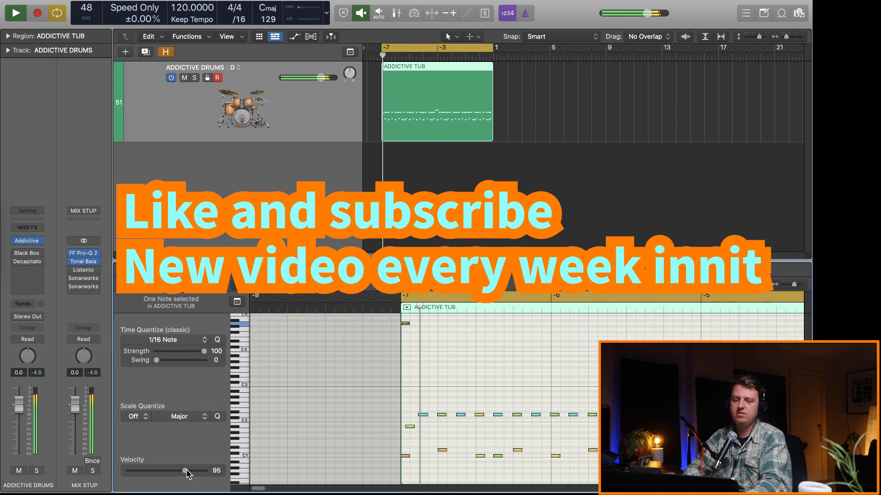